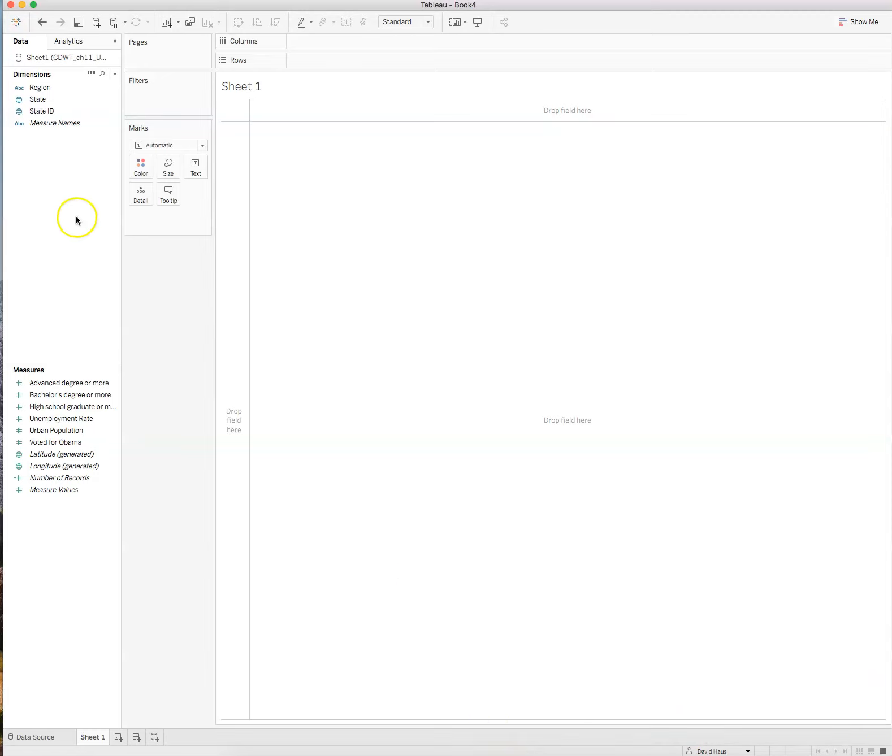
Step: Create a parameter named "Compare with" with the String data type
right_click(43, 215)
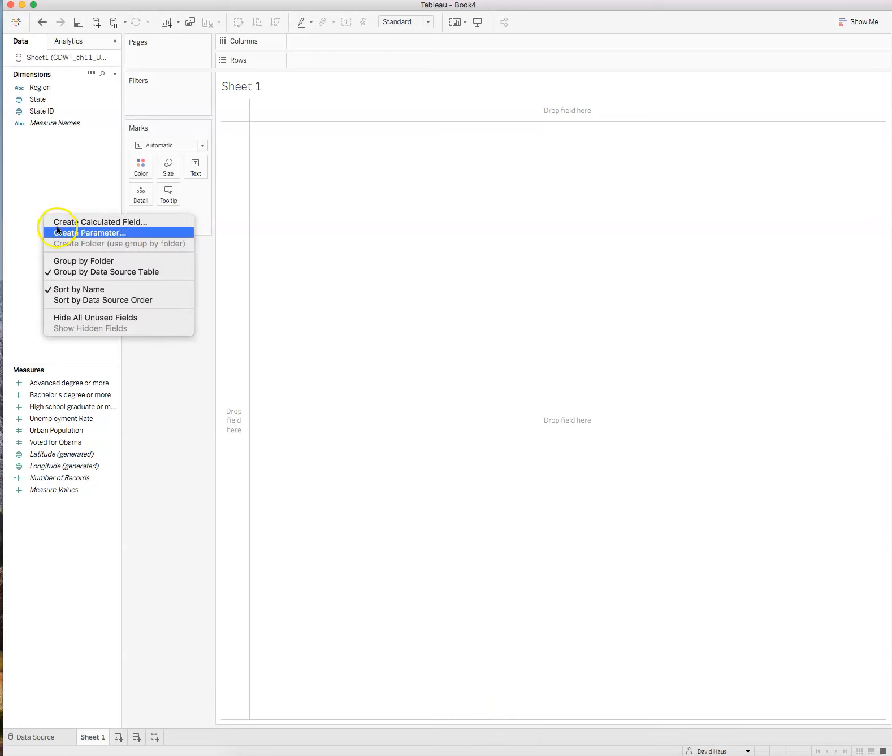
click(56, 232)
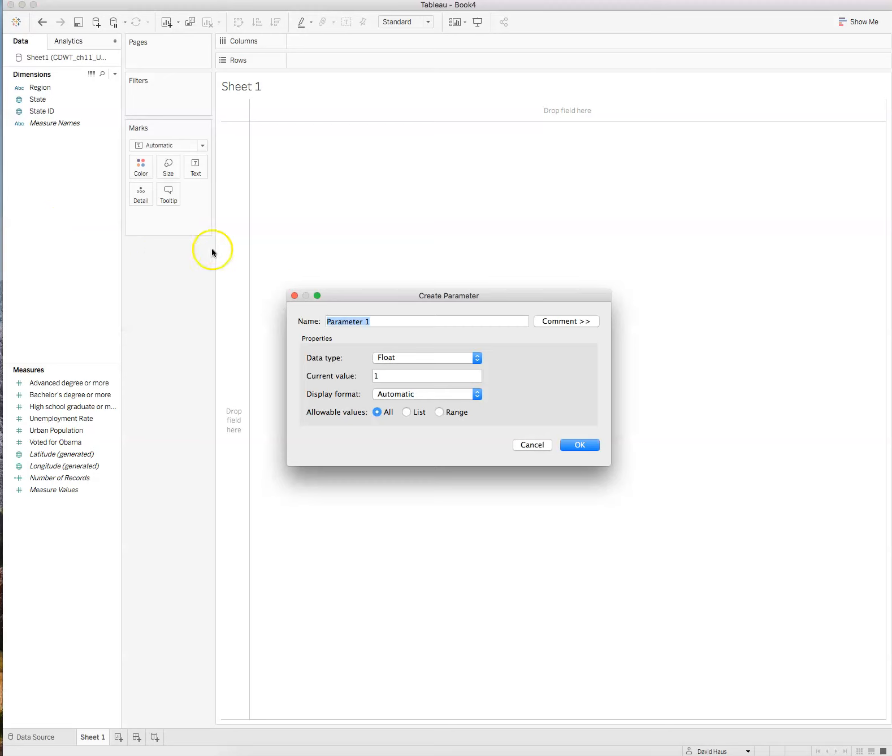
text(Comp)
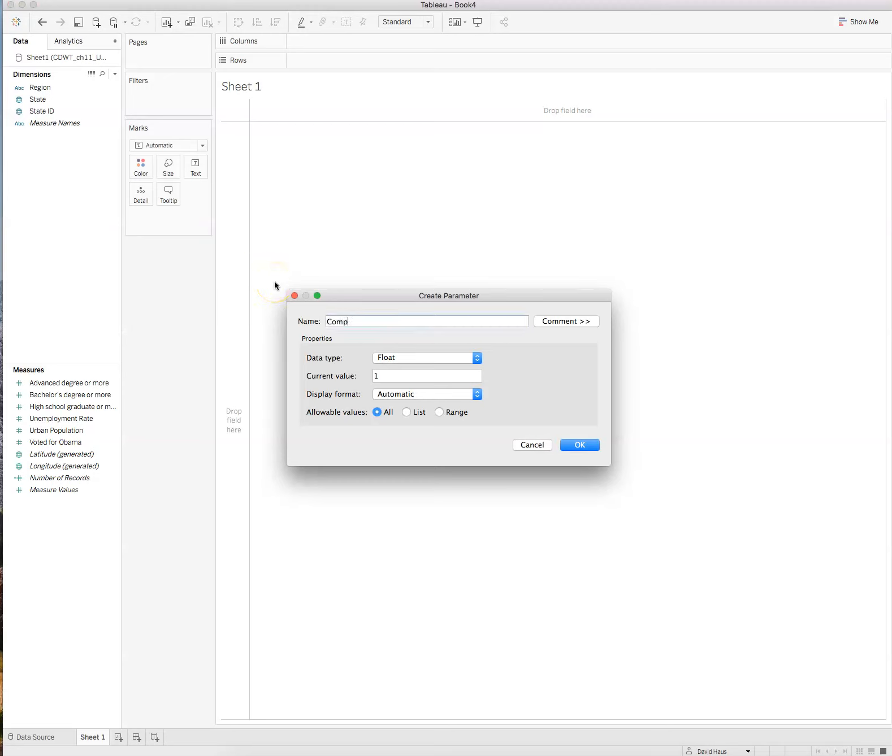
text(are with)
click(478, 363)
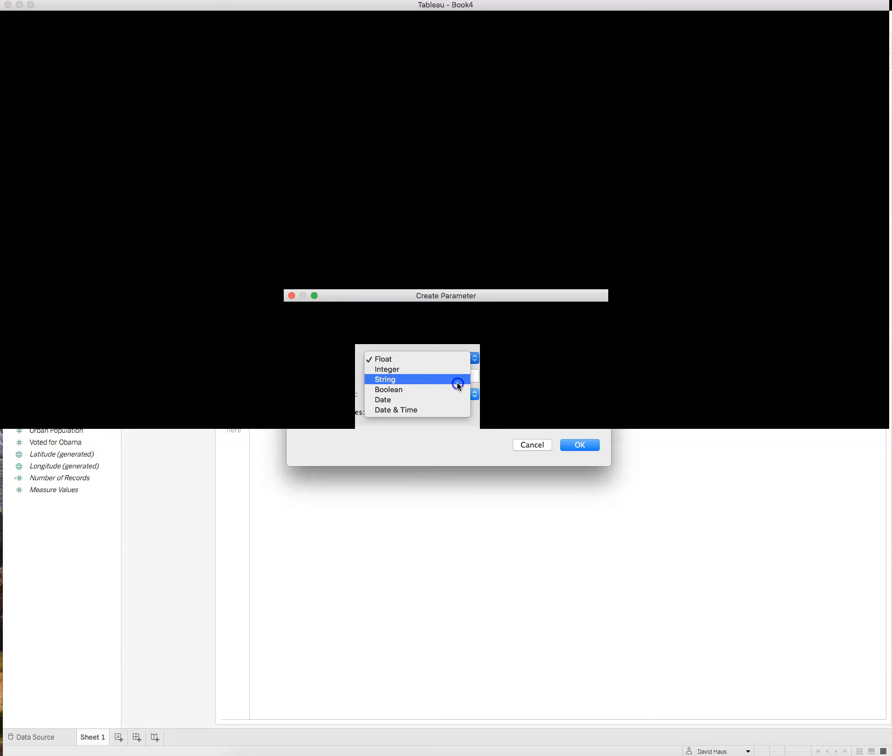
click(456, 382)
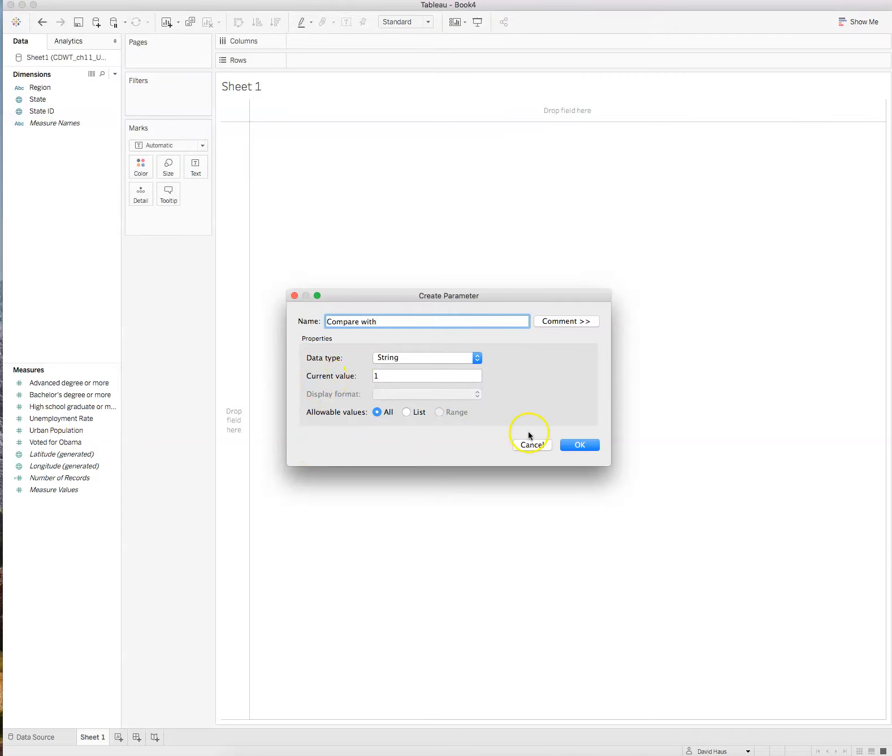
Step: Restrict the parameter's allowable values to a list and add "Unemployment rate" and "Urban population"
click(405, 413)
click(339, 463)
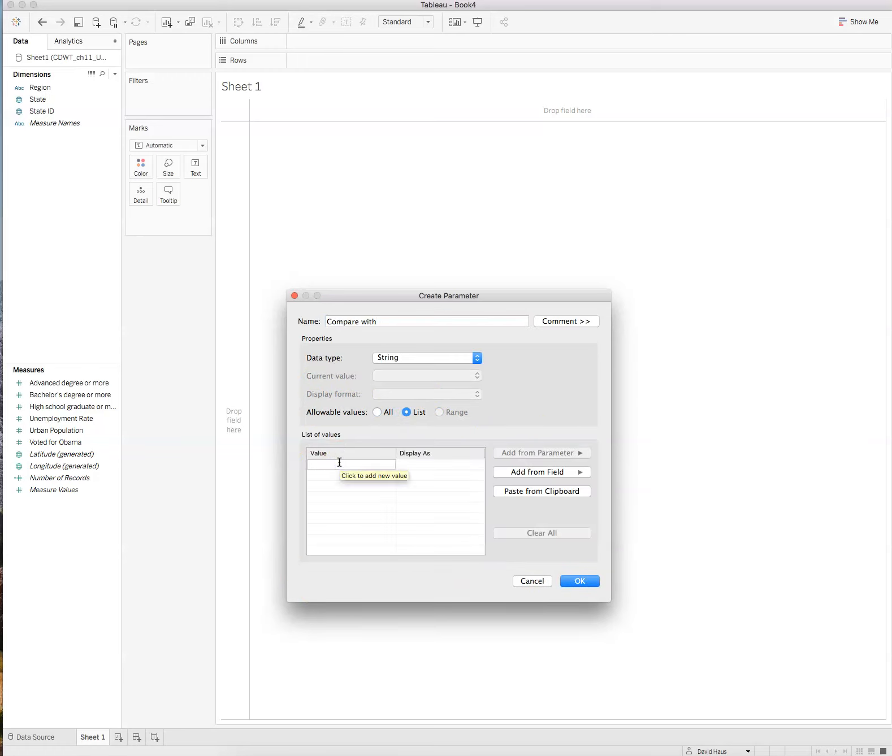
text(Unemployment rare)
key(BackSpace)
key(BackSpace)
text(te)
key(Return)
text(Urb)
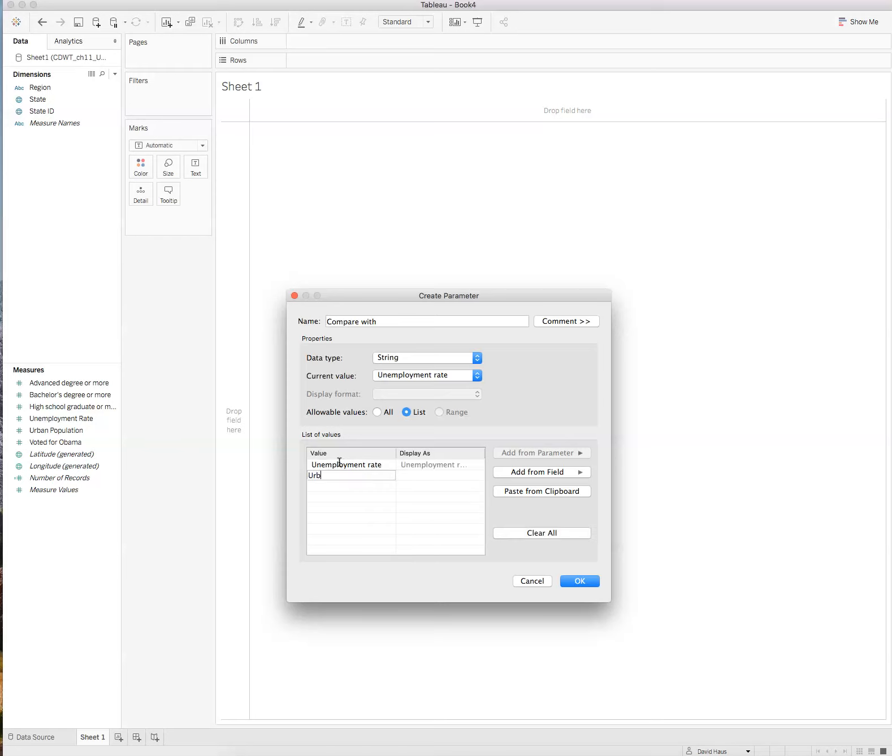
text(an population)
key(Return)
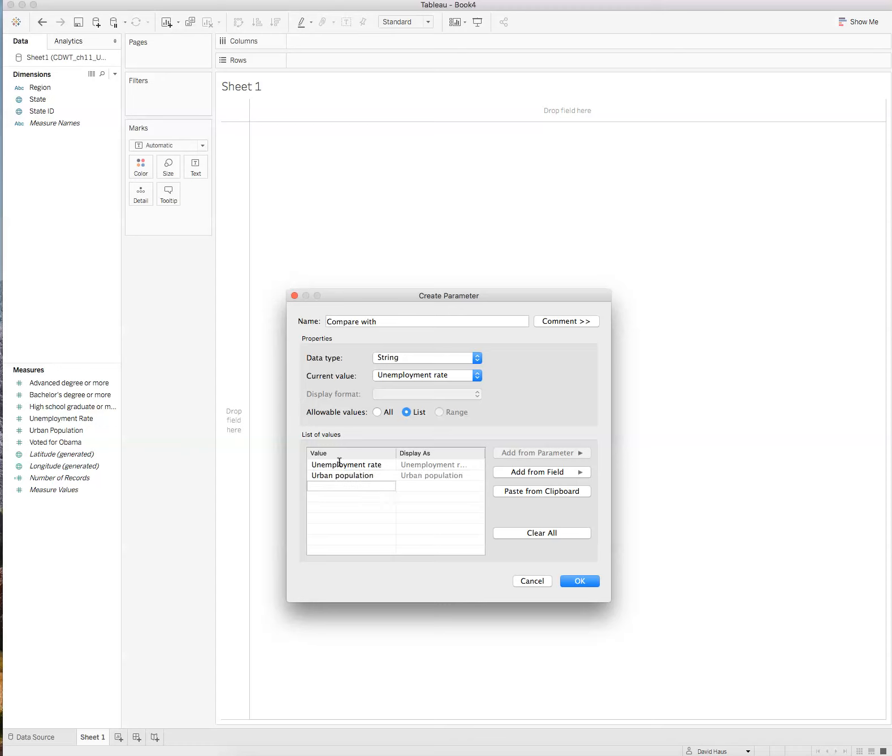
Step: Add "High school graduate or more" as the third value in the parameter's list
text(high sch)
key(BackSpace)
key(BackSpace)
key(BackSpace)
key(BackSpace)
key(BackSpace)
key(BackSpace)
key(BackSpace)
key(BackSpace)
text(High)
text( school )
text(gradu)
text(ate or more)
key(Return)
Step: Add "Bachelor's degree or more" and "Advanced degreee or more" to the list of values and save the parameter
text(Bach)
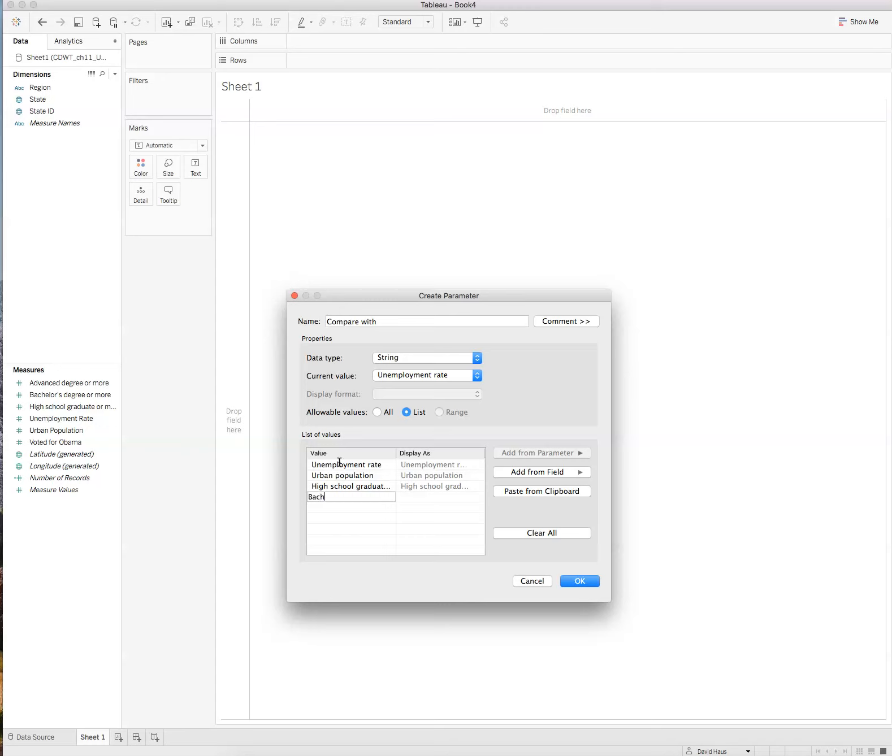
text(elor's degree or more)
key(Return)
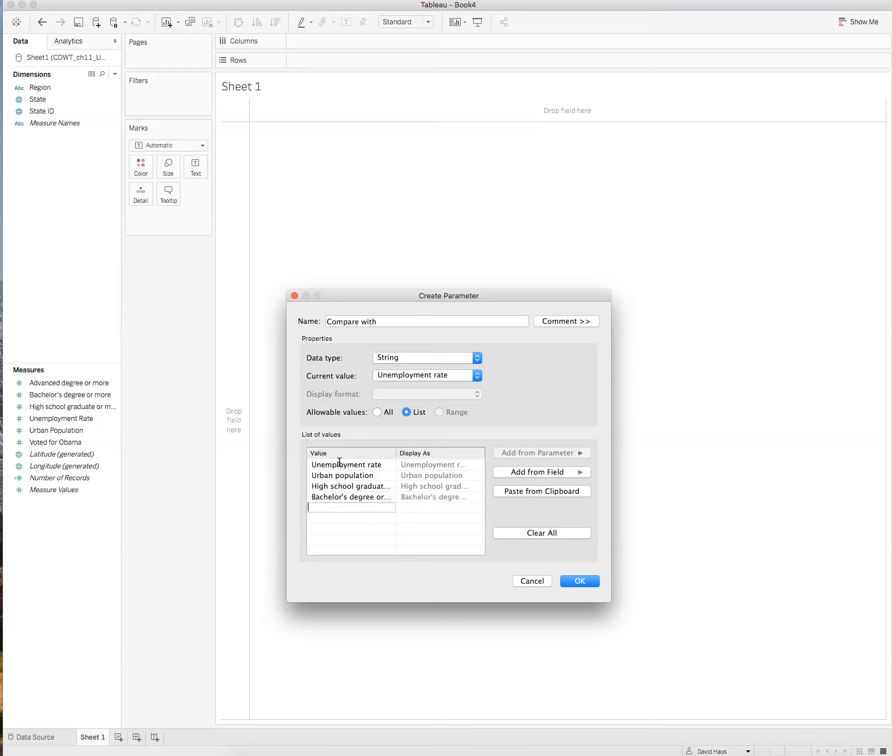
text(Advanc)
text(ed degr)
text(eee or mor)
text(e)
key(Return)
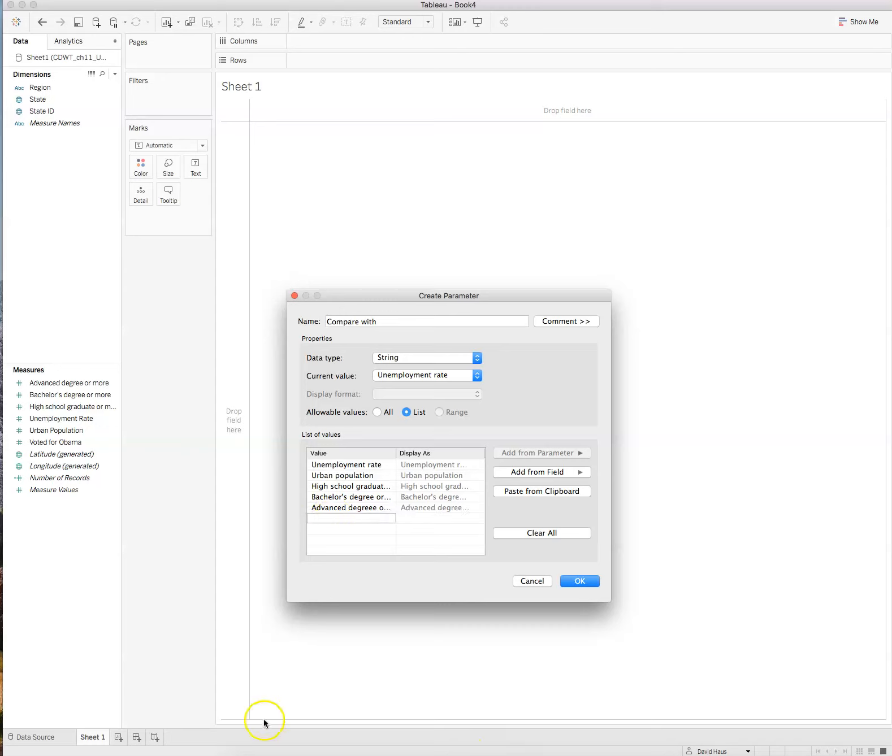
click(584, 581)
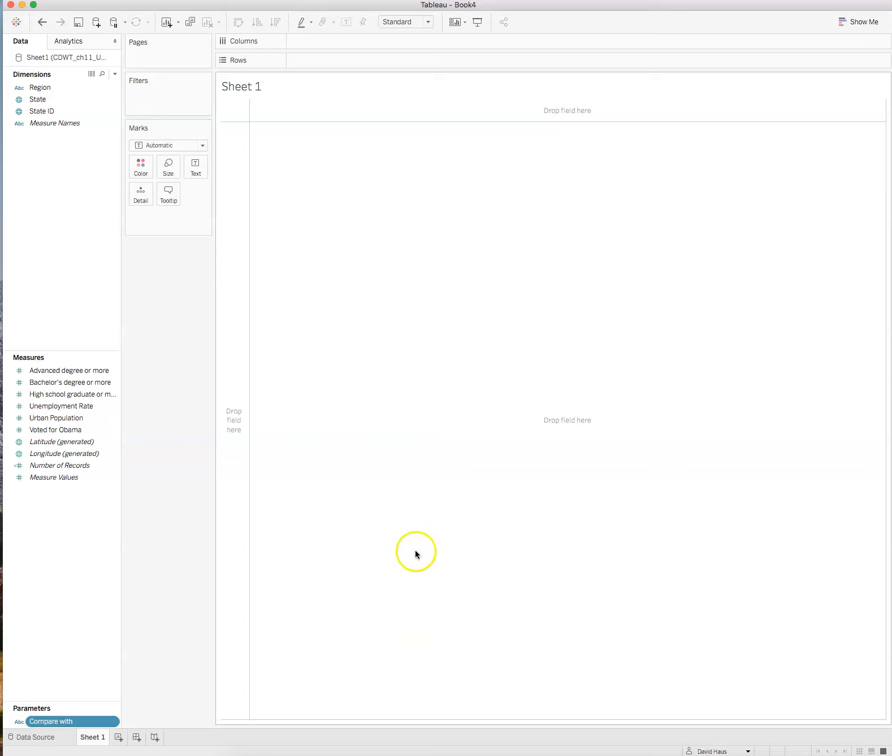
Step: Create a calculated field from the Compare with parameter and name it "Chosen Demographic"
right_click(68, 720)
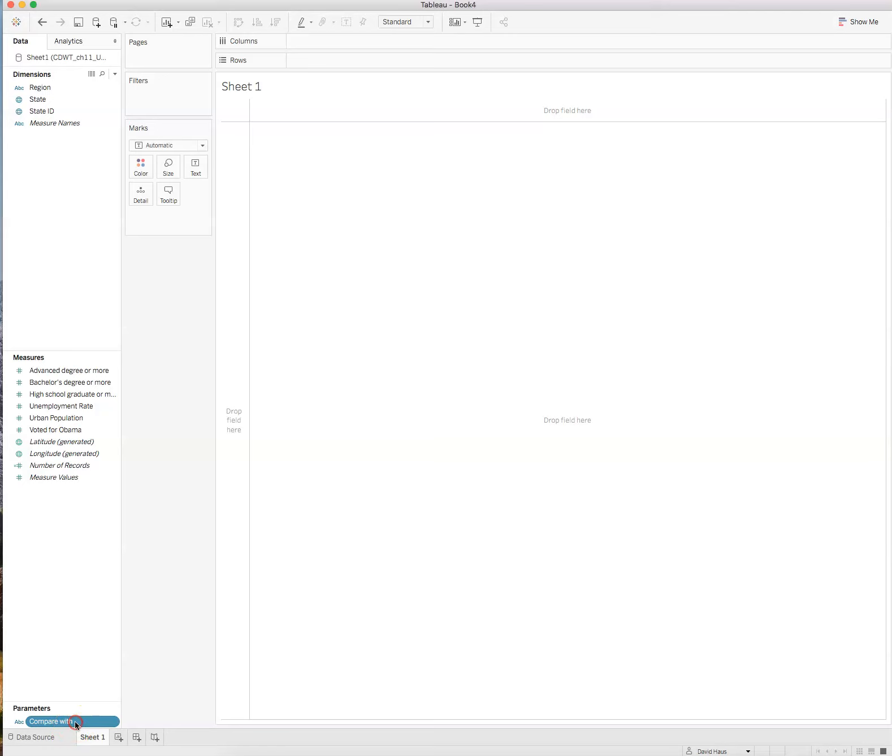
right_click(103, 721)
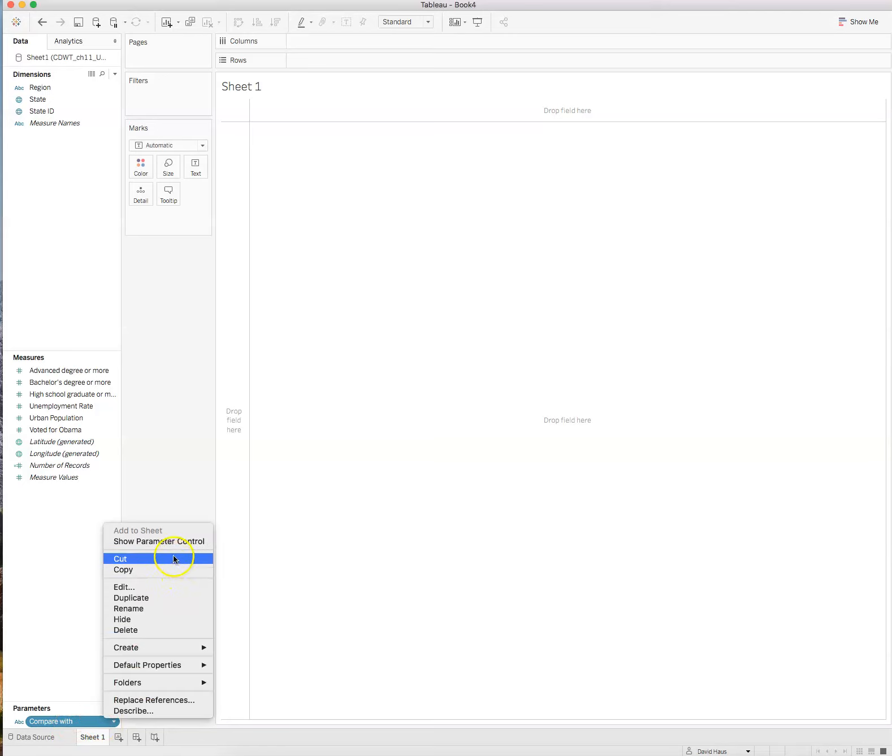
mouse_move(159, 648)
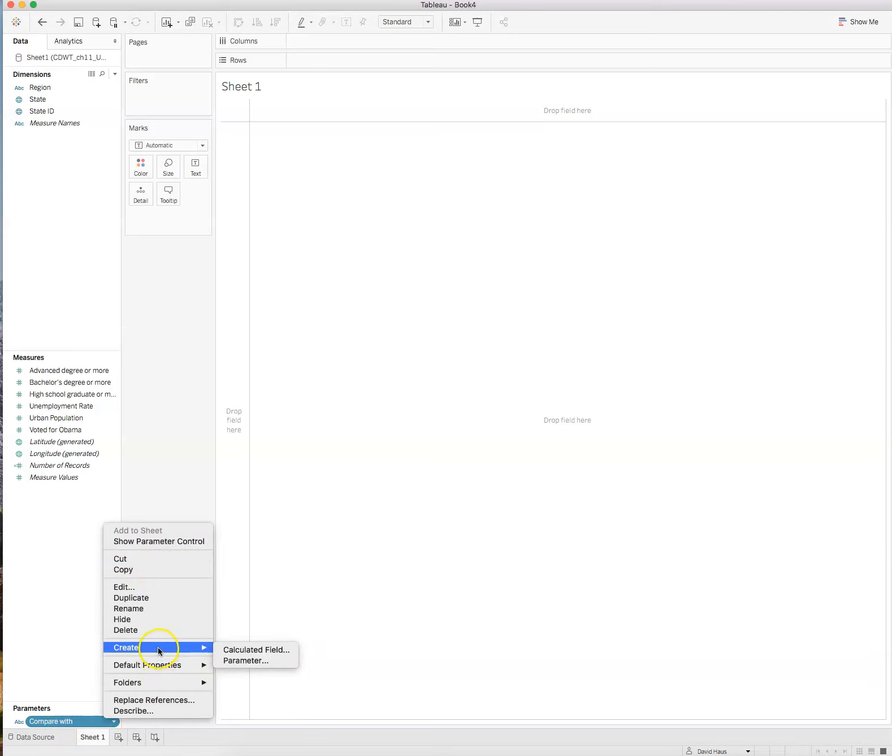
click(222, 650)
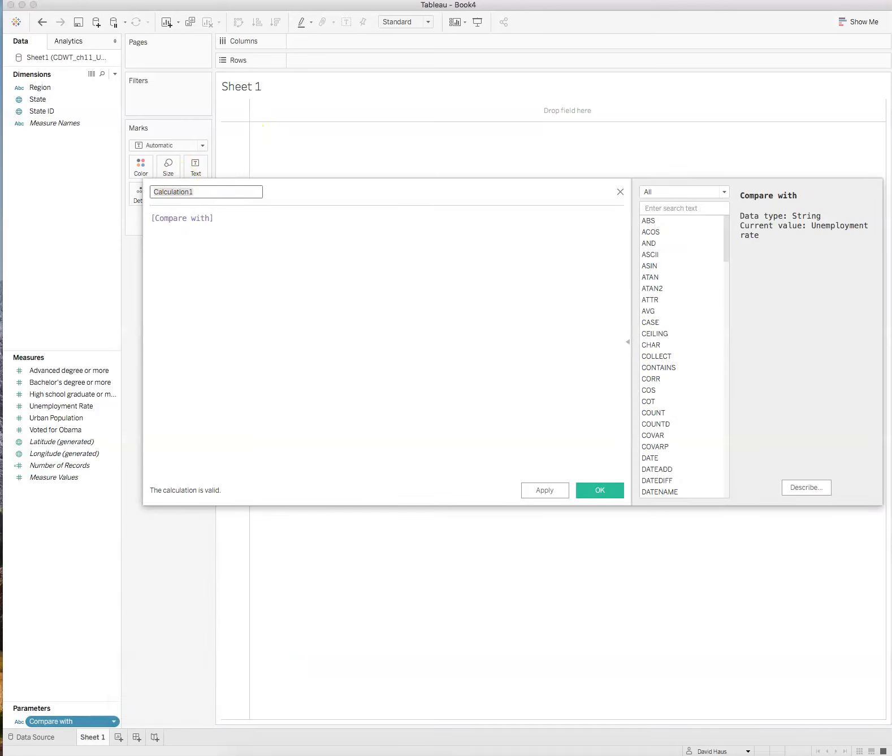
click(197, 191)
drag(196, 191, 134, 181)
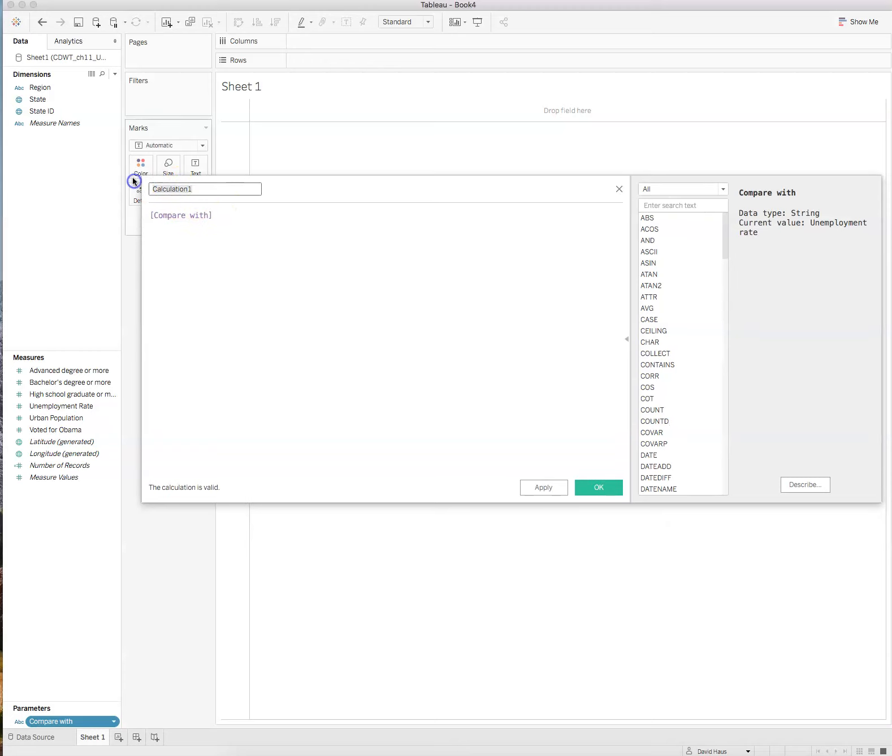
text(chosen)
key(BackSpace)
key(BackSpace)
key(BackSpace)
key(BackSpace)
key(BackSpace)
key(BackSpace)
text(Chosen Demographic)
Step: Begin the formula with CASE before [Compare with] and start a new line after it
click(150, 214)
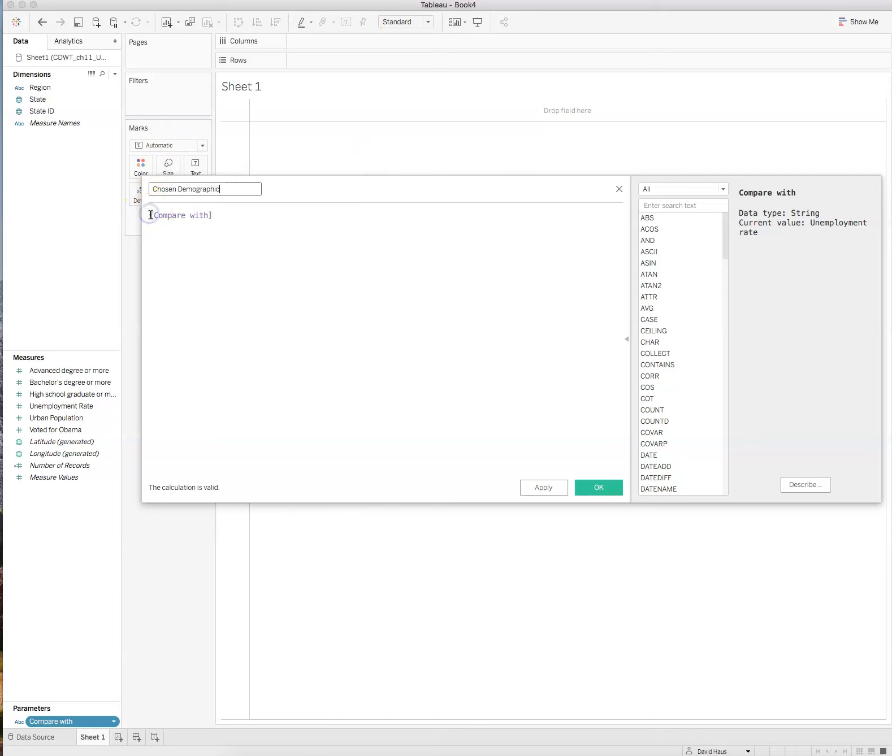
text(CASE)
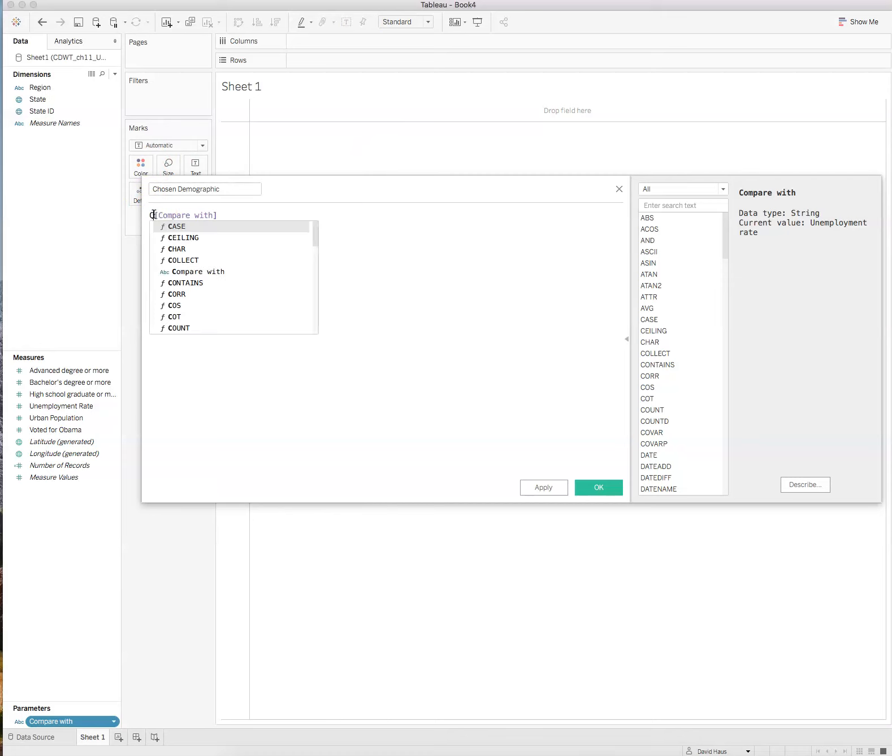
click(261, 107)
click(244, 215)
key(Return)
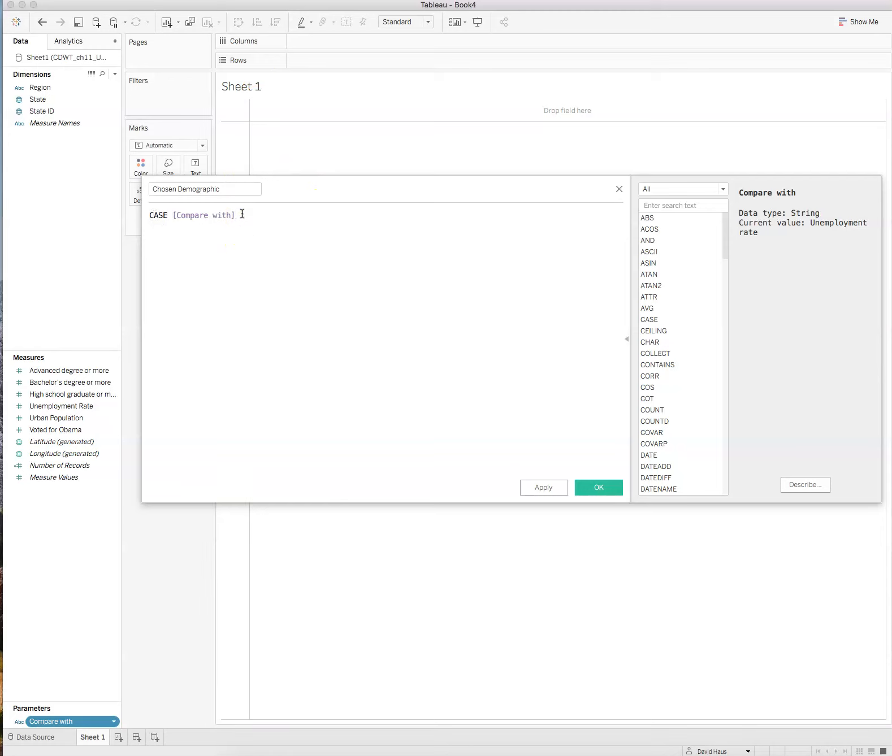
Step: Add the branch WHEN "Unemployment rate" THEN [Unemployment Rate], inserting the measure from the data fields
text(WHEN)
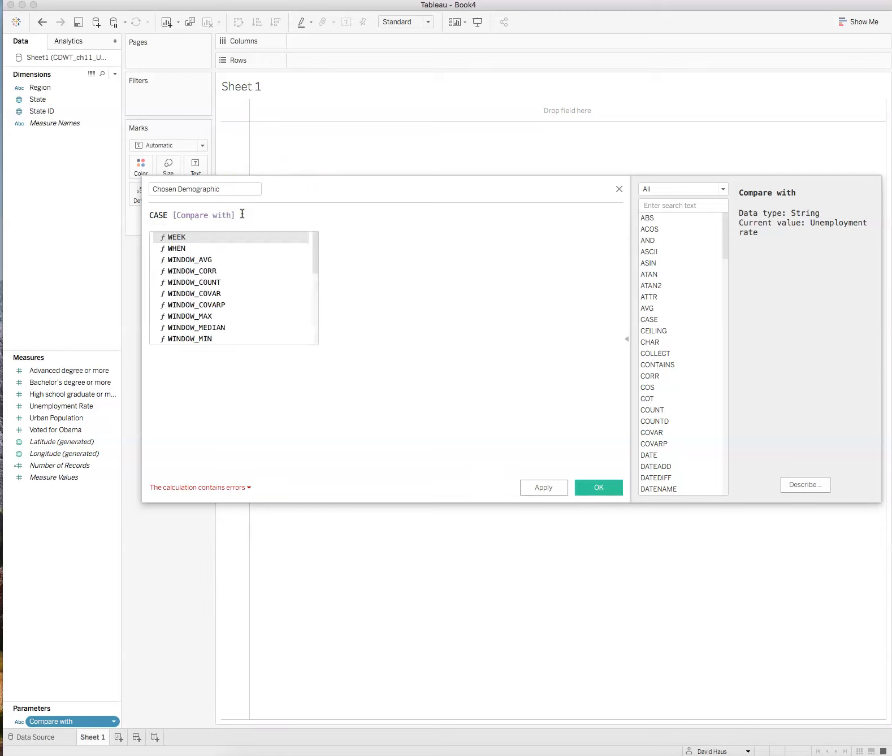
text( "Unem)
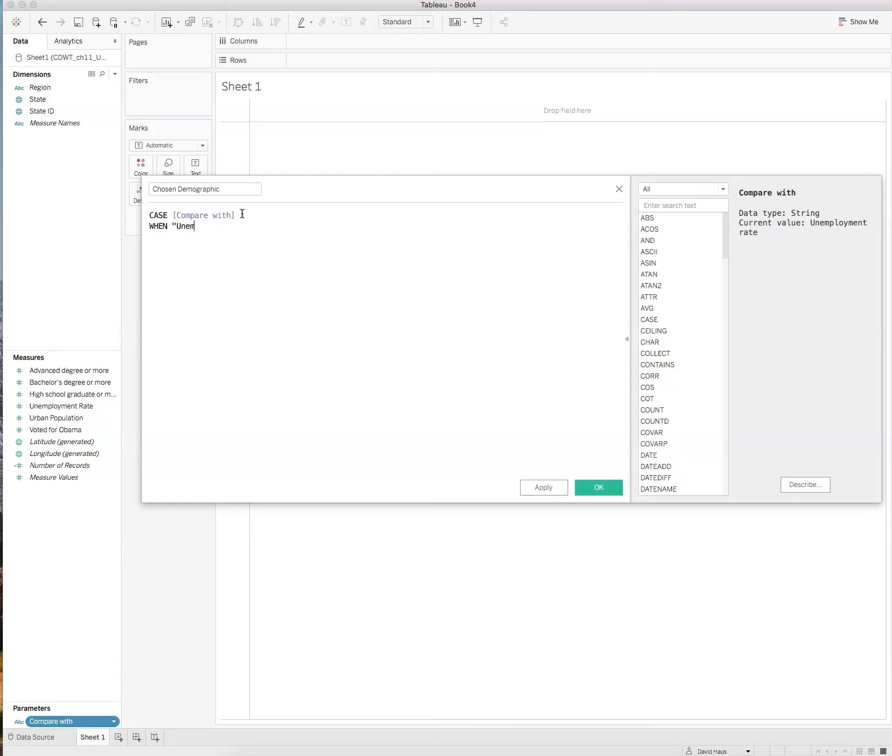
text(ployment rate)
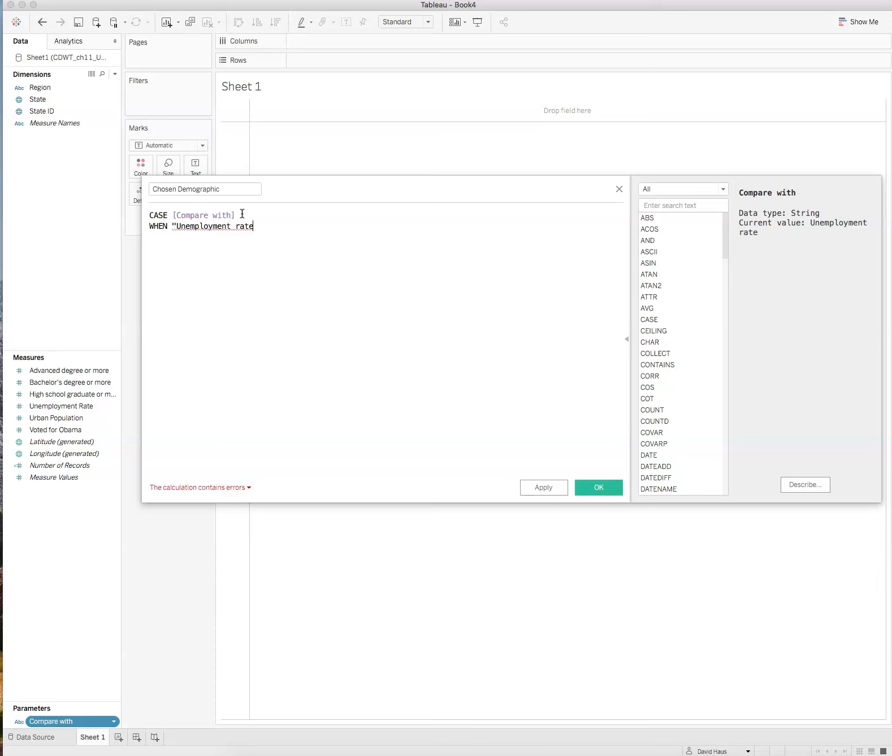
text(" THEN)
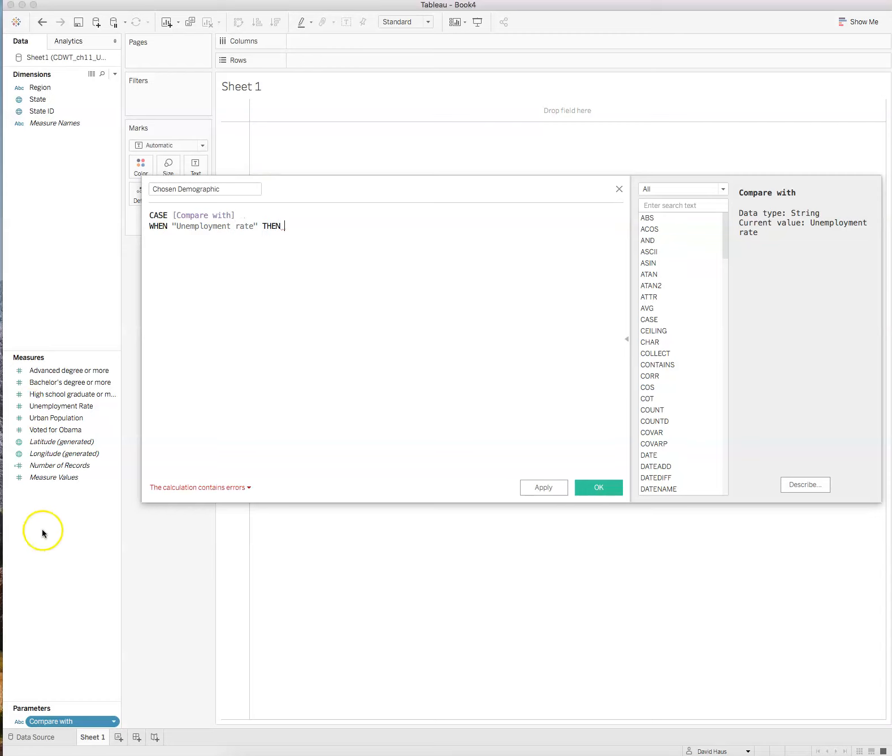
click(76, 442)
click(59, 419)
drag(57, 407, 346, 237)
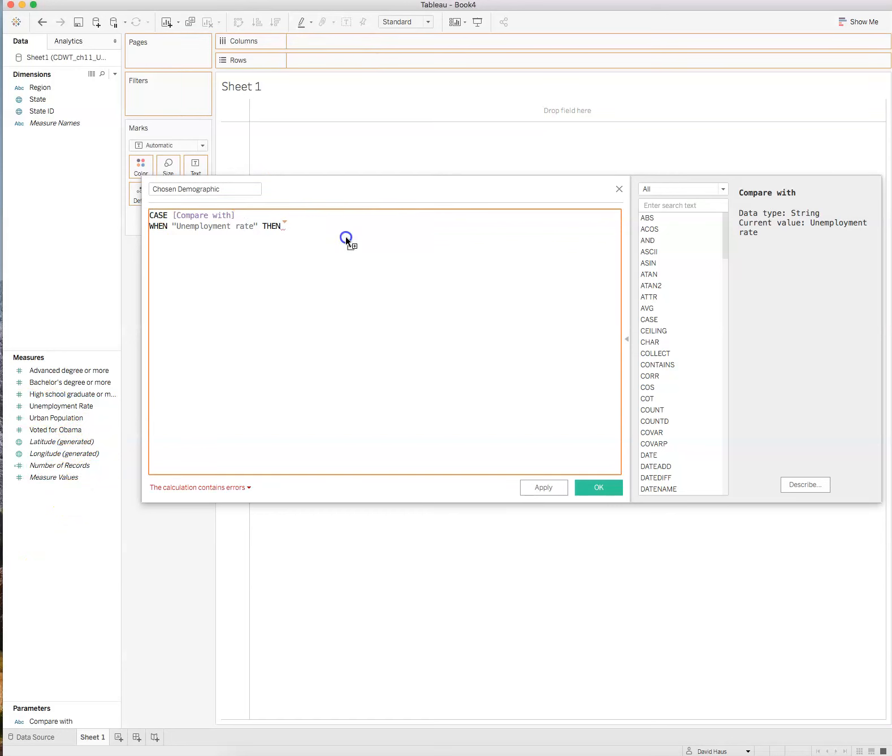
key(Return)
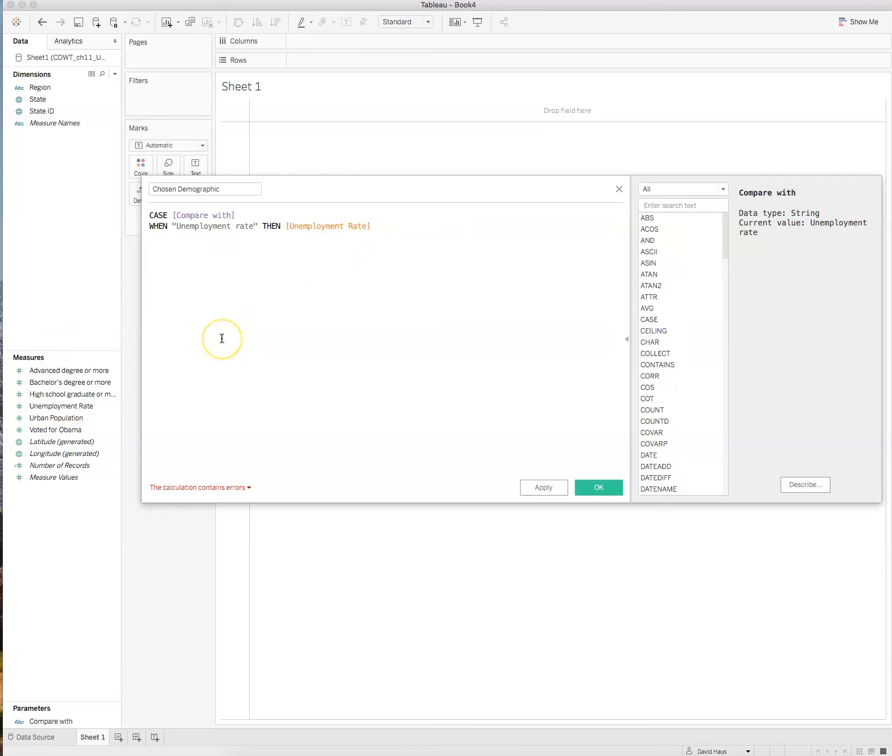
Step: Add the branch WHEN "Urban population" THEN [Urban Population], with a capital U in the string, and begin another WHEN line
key(Return)
text(WHEN)
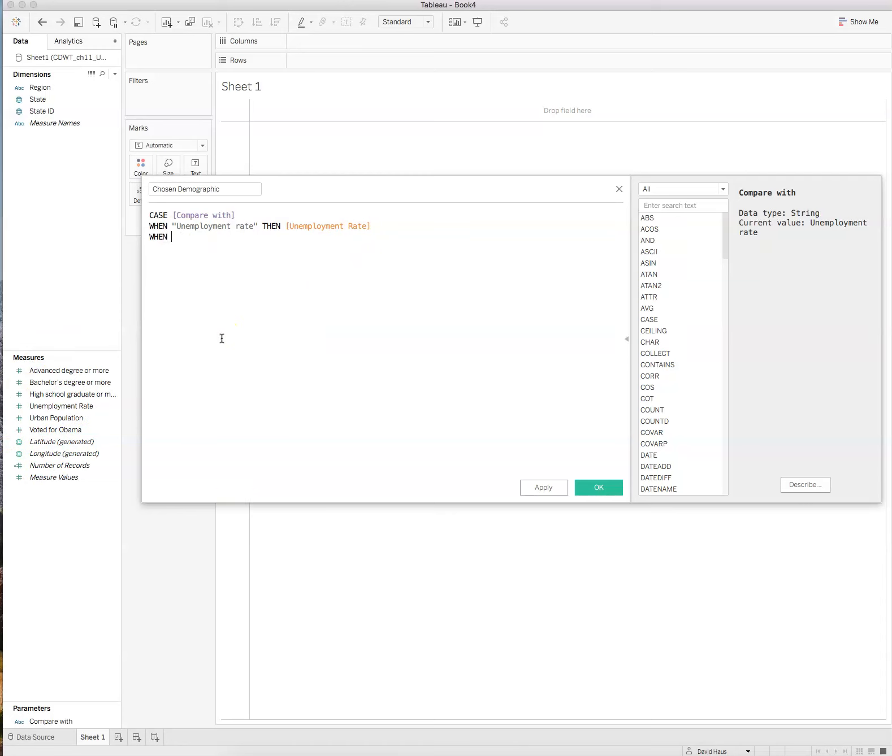
text( "urban population" THEN)
drag(57, 419, 340, 255)
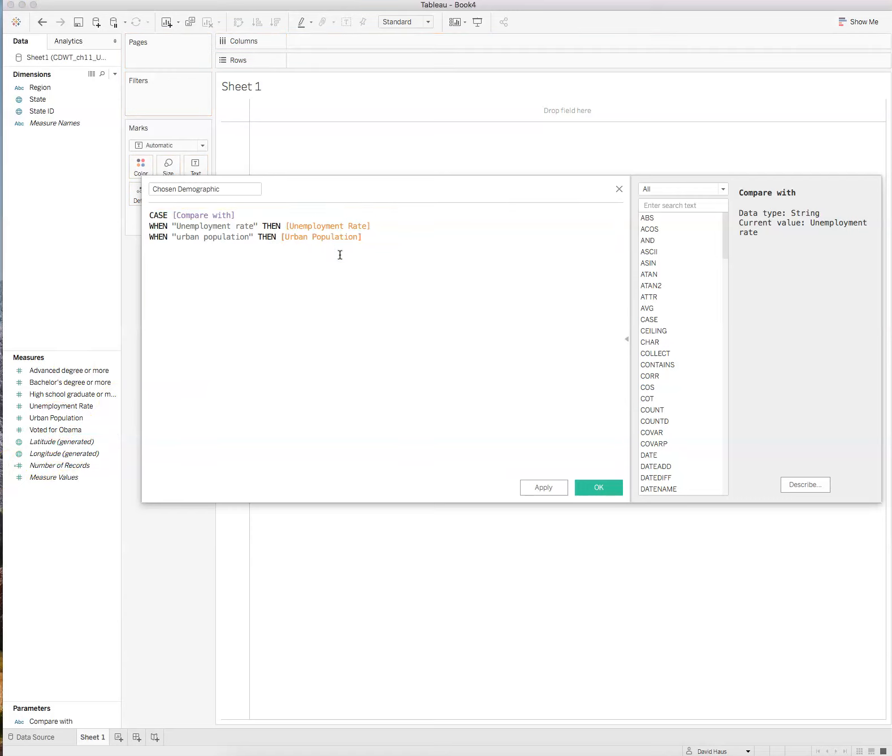
text(WHEN)
key(Up)
key(Right)
key(BackSpace)
text(U)
Step: Complete the third branch as WHEN "High school graduate or more" THEN [High school graduate or more]
text(H)
text(")
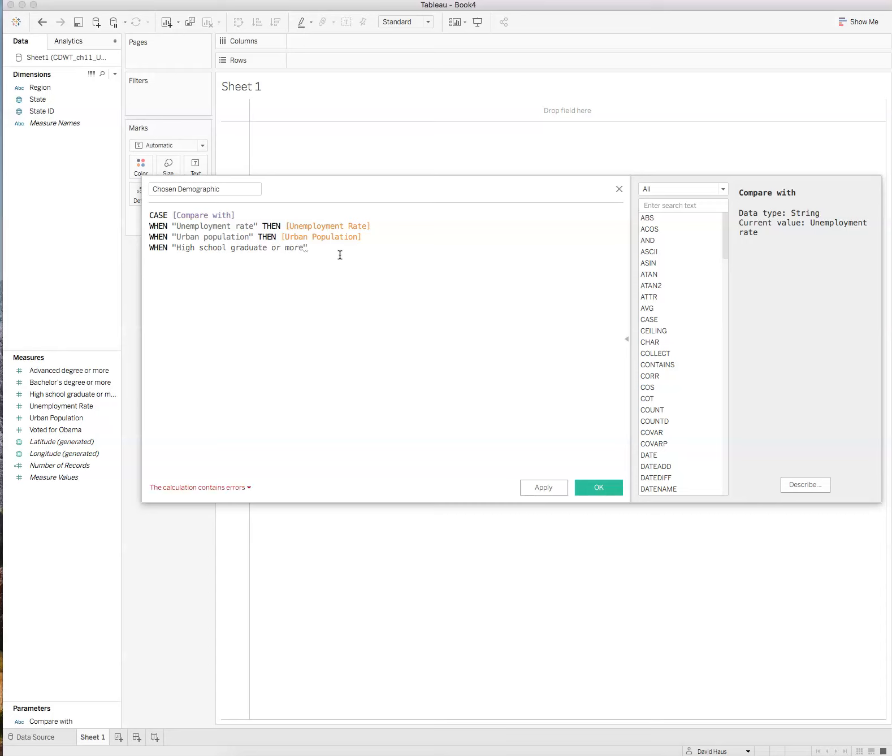
text( THEN)
drag(68, 394, 341, 261)
key(Return)
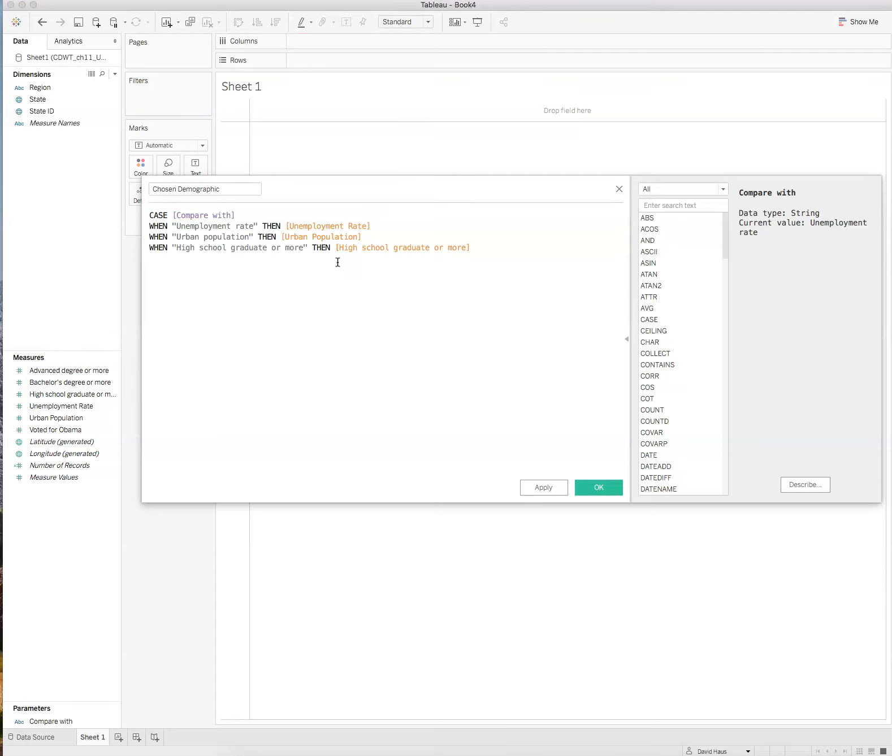
Step: Add the branch WHEN "Bachelor's degree or more" THEN [Bachelor's degree or more]
text(WHEN "Bachelor's degree or more)
text(" THEN)
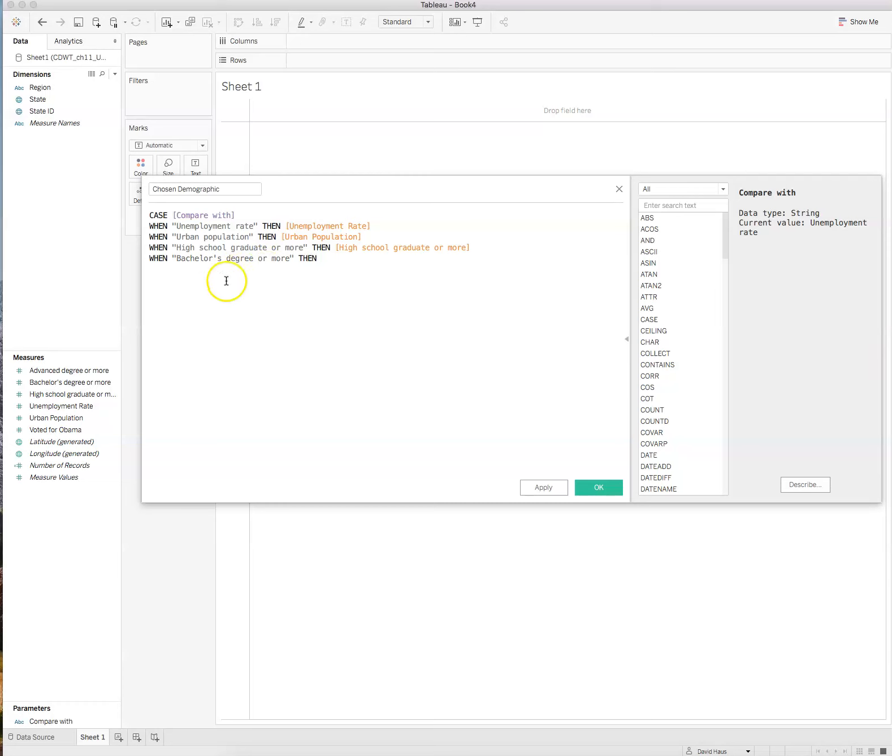
drag(79, 382, 421, 276)
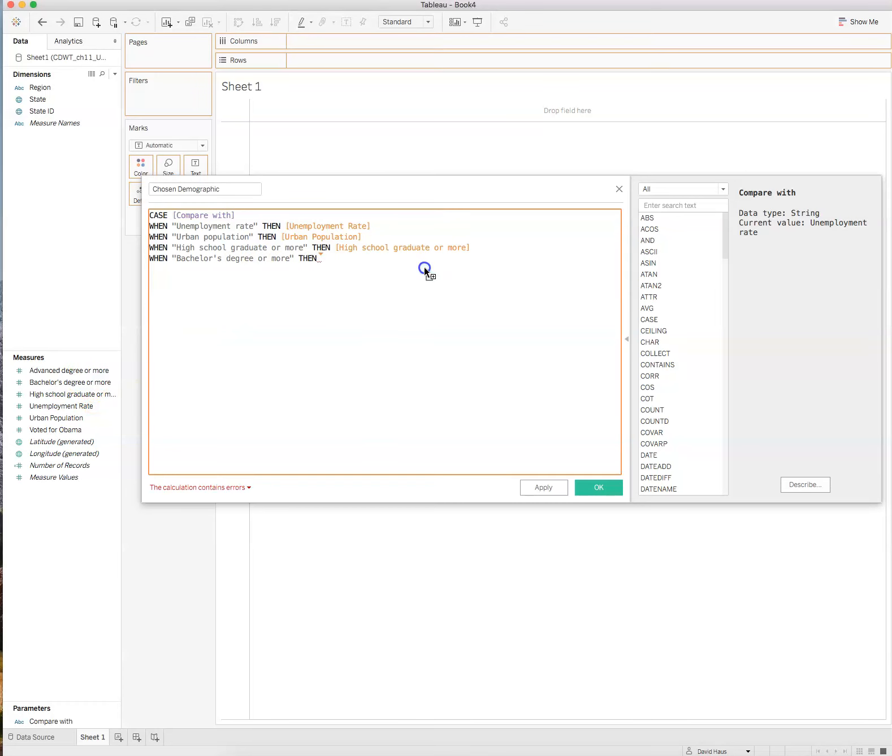
key(Return)
Step: Add the branch WHEN "Advanced degree or more" THEN [Advanced degree or more] and close the CASE formula with END
text(WHEN)
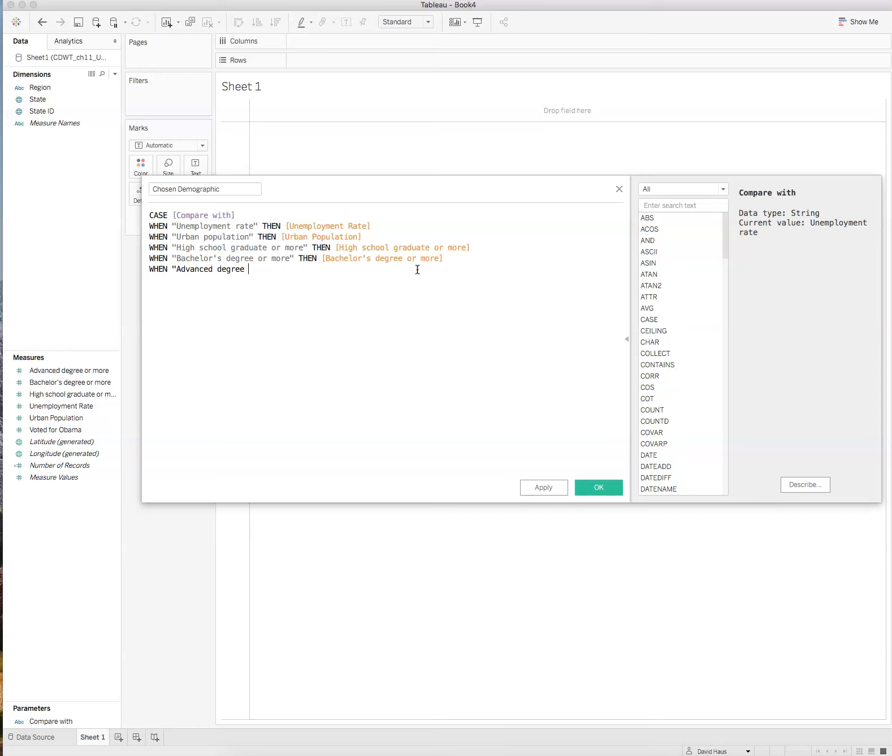
text("Advanced degree or more" THEN)
click(99, 370)
drag(99, 371, 423, 277)
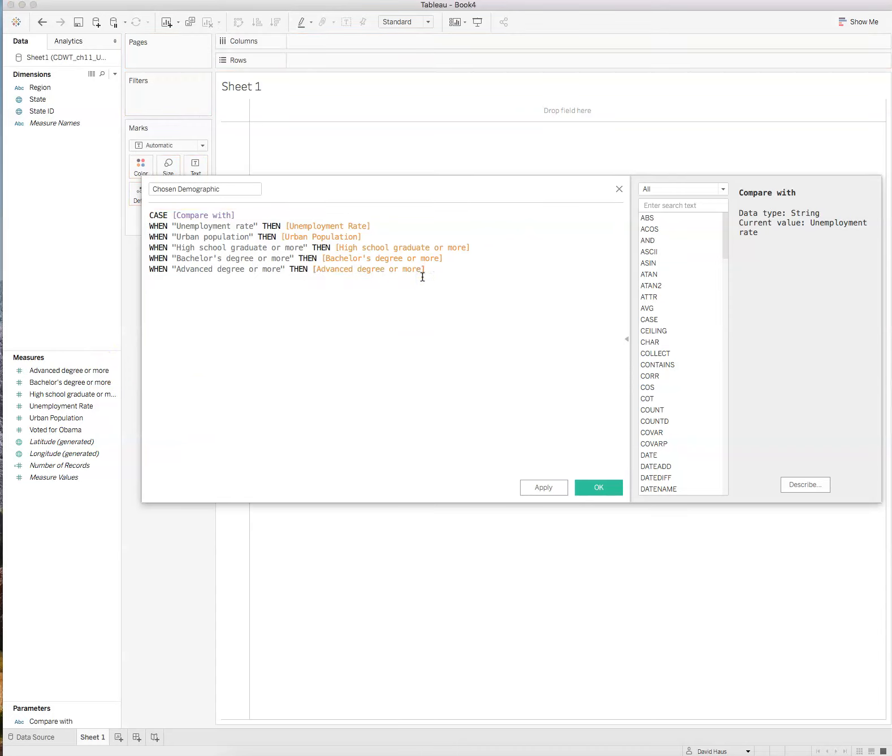
key(Return)
text(END)
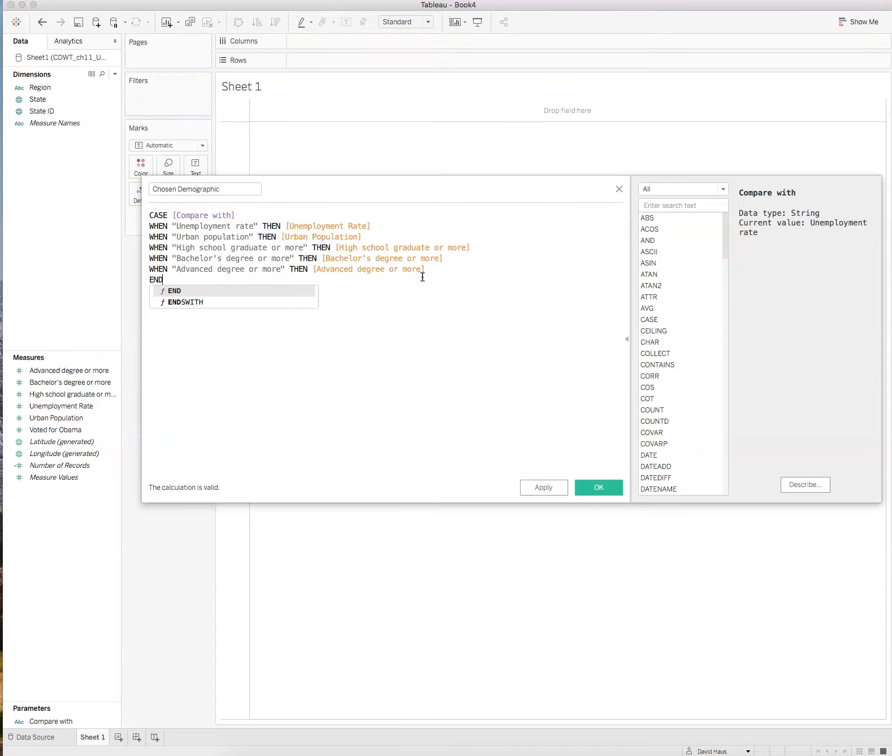
Step: Save the Chosen Demographic calculation and plot it on Columns against Voted for Obama on Rows
key(Return)
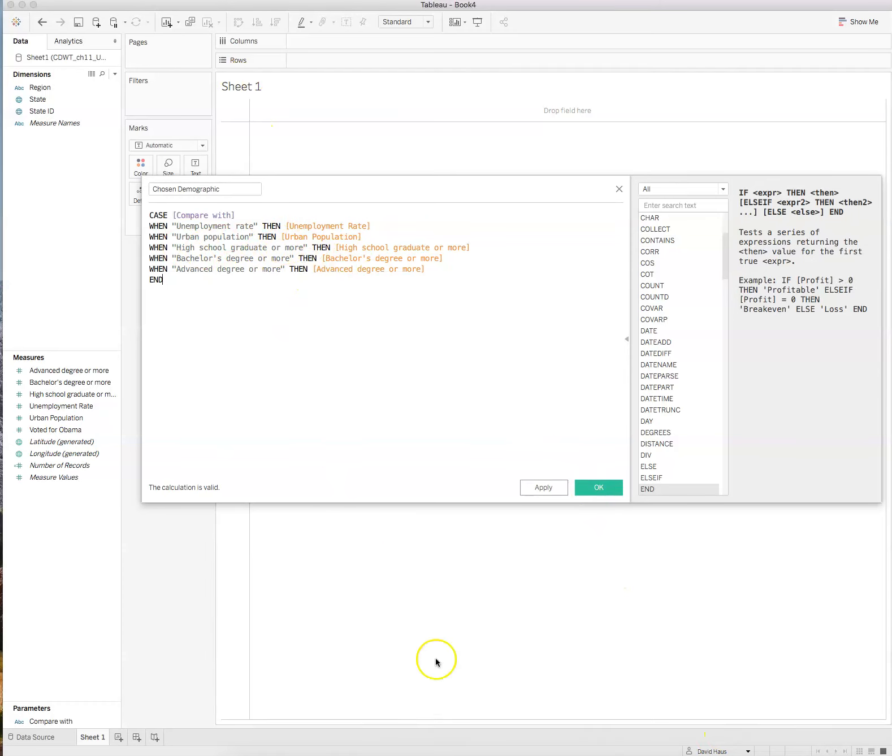
click(598, 487)
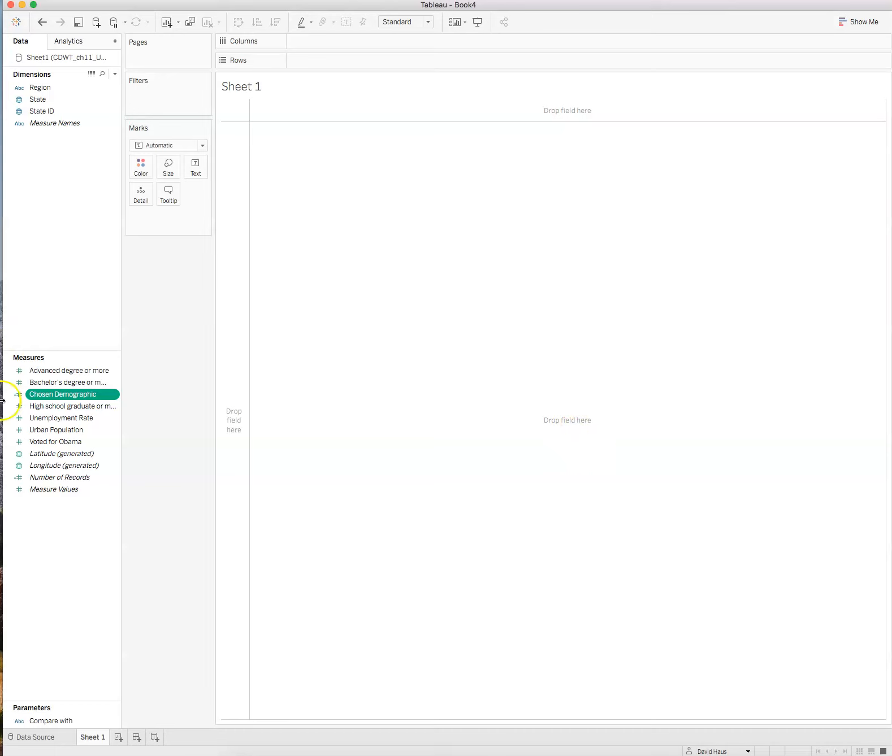
drag(53, 397, 315, 40)
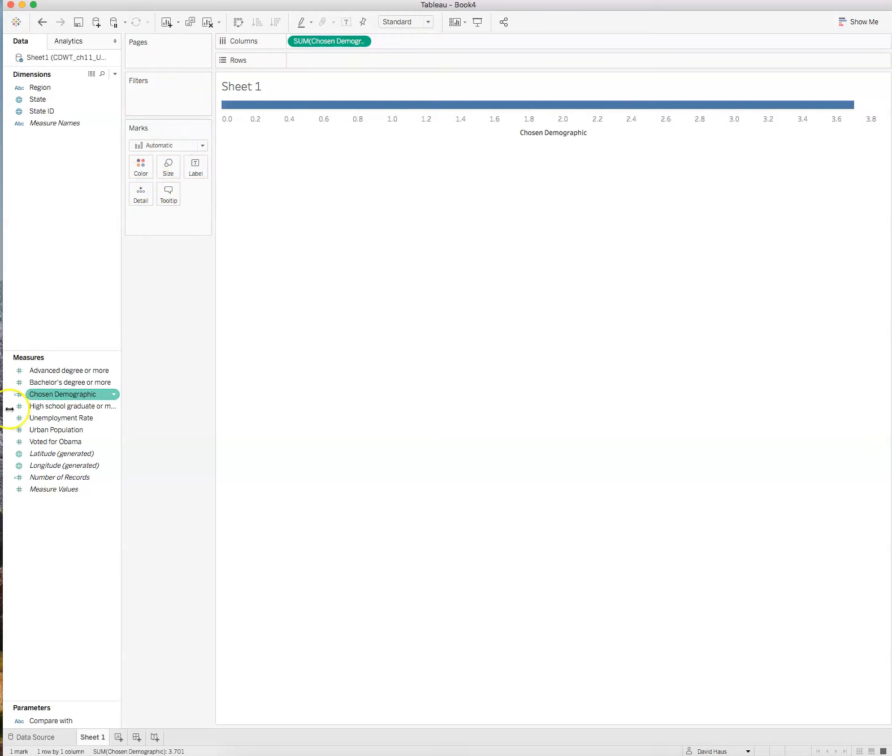
drag(29, 442, 311, 65)
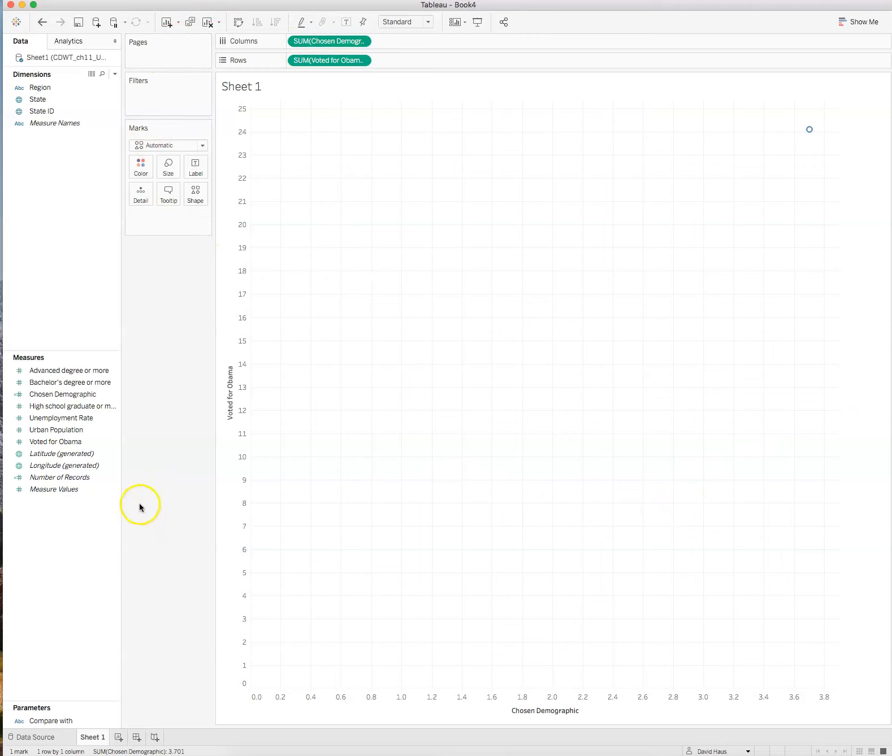
Step: Add State as mark detail so the scatter plot shows one mark per state
click(35, 100)
drag(35, 100, 150, 186)
click(50, 154)
drag(35, 100, 138, 199)
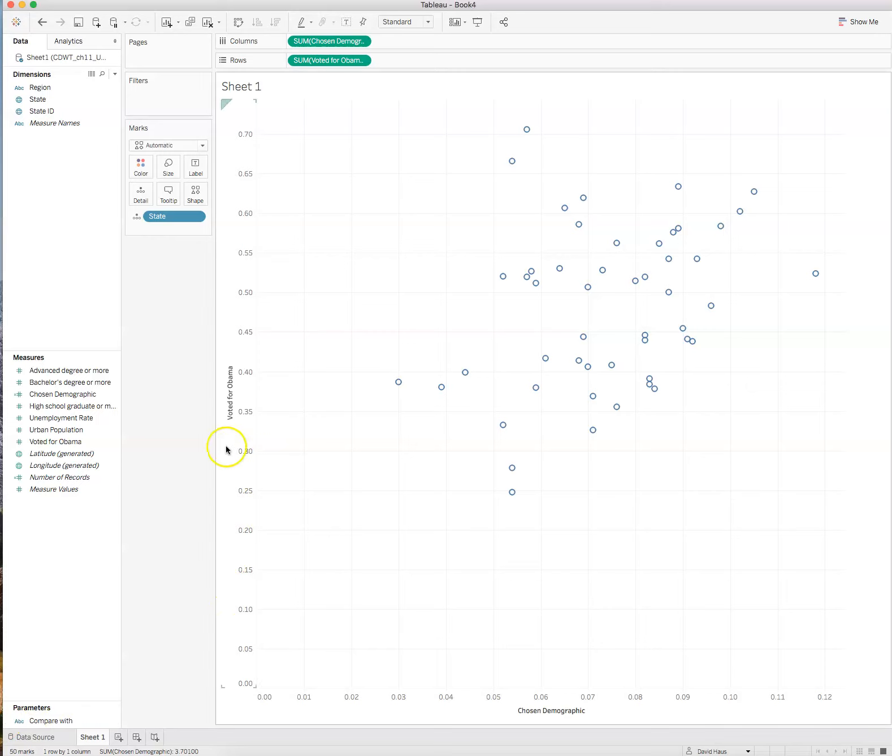
Step: Change the mark type to Map and enlarge the state shapes to about the middle of the size range
click(202, 145)
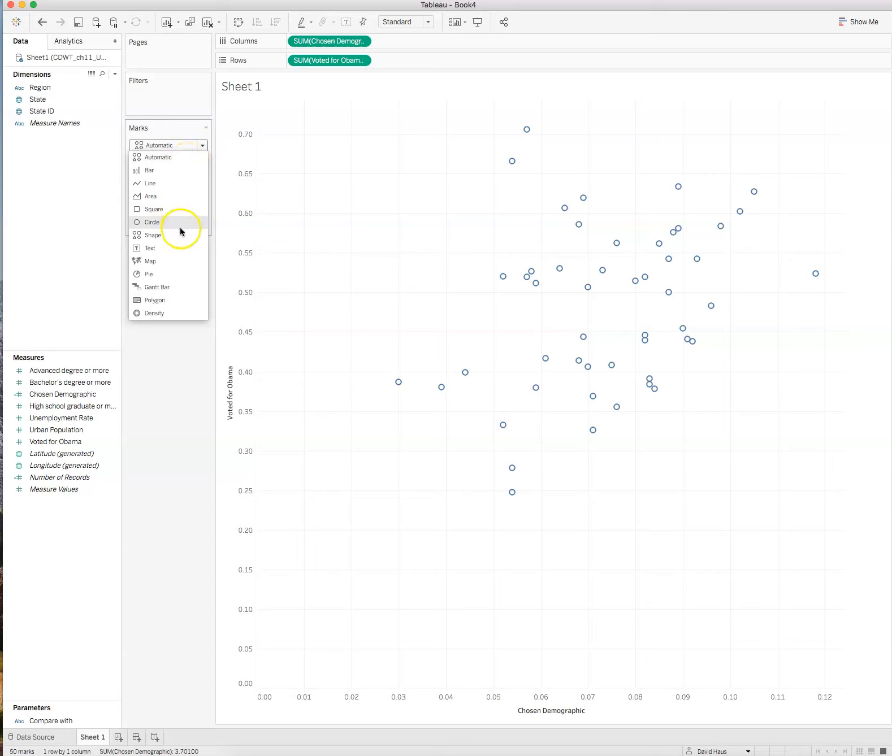
click(178, 262)
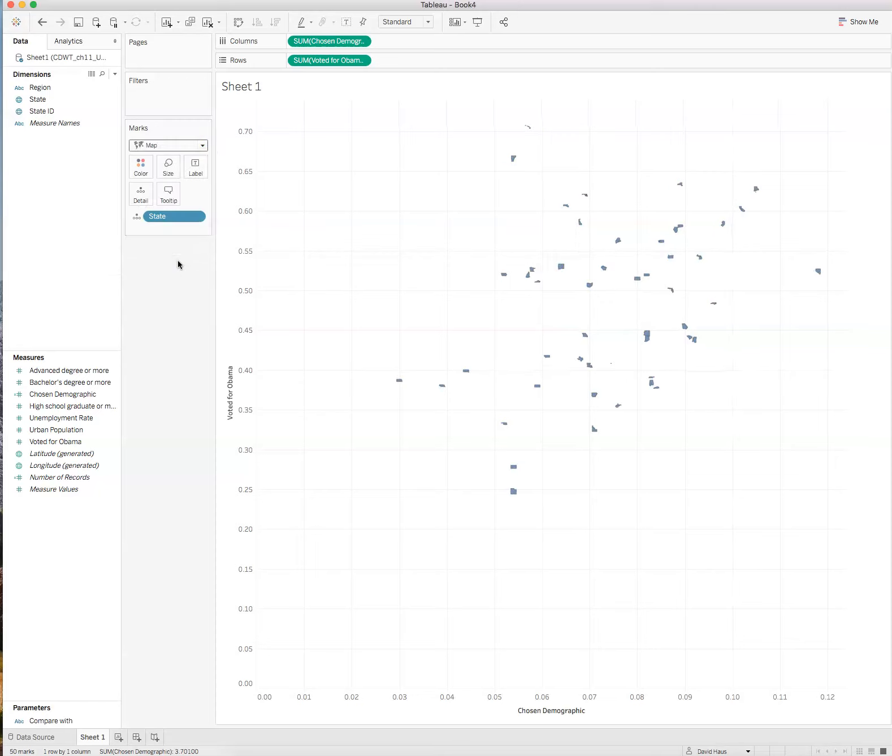
mouse_move(647, 342)
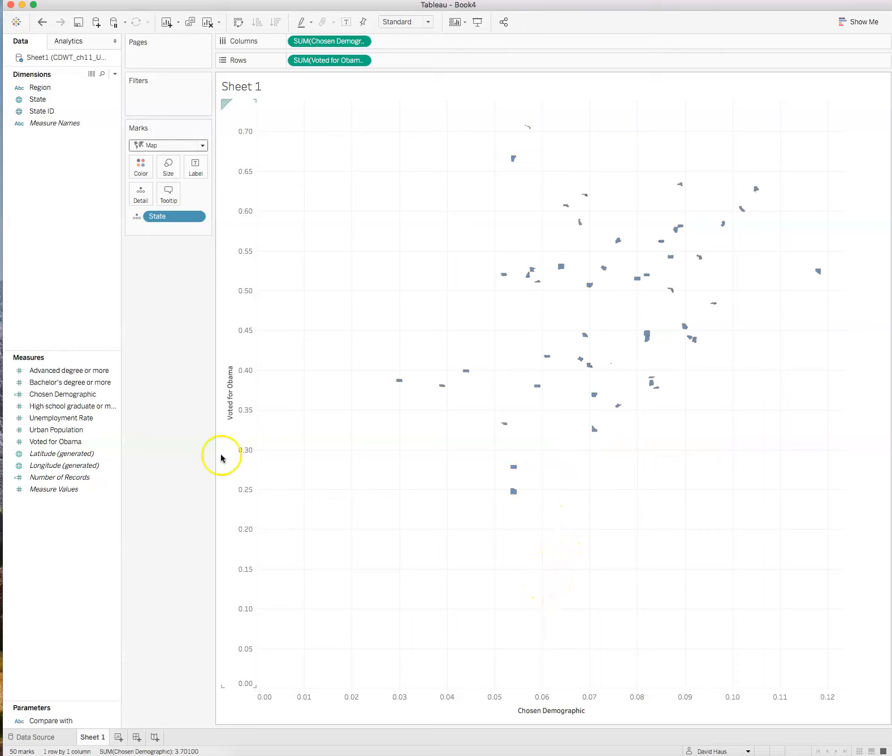
click(173, 168)
drag(193, 197, 220, 197)
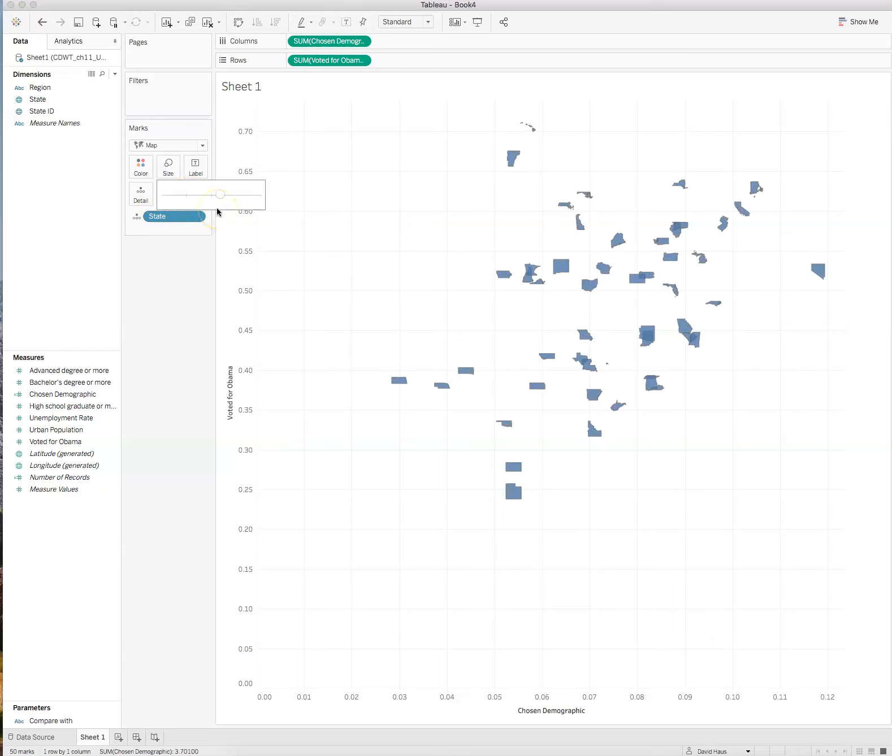
drag(215, 200, 214, 196)
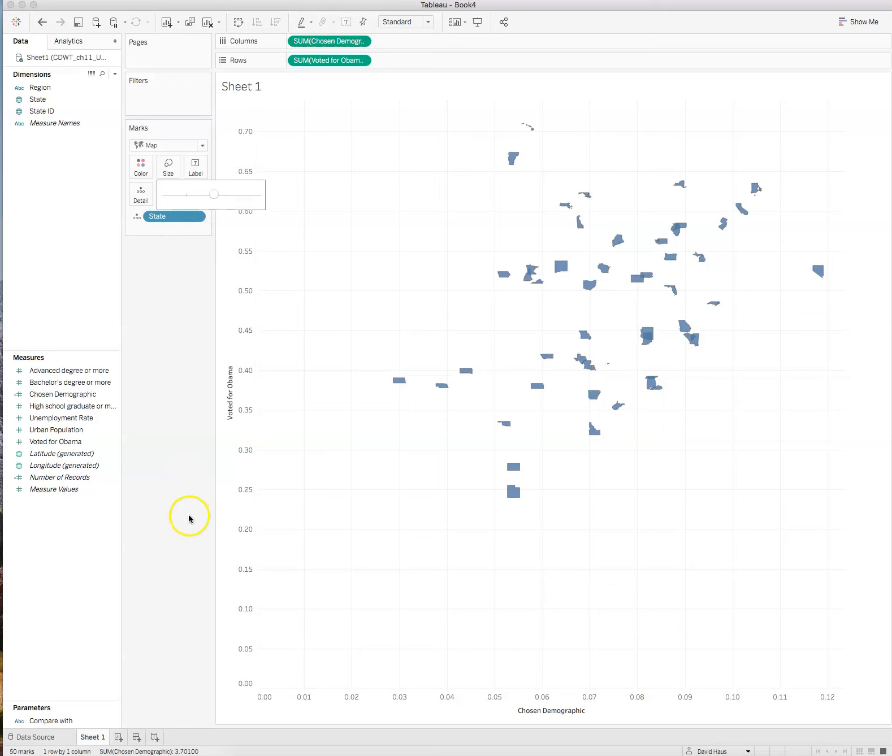
click(168, 467)
click(162, 443)
click(114, 394)
click(109, 382)
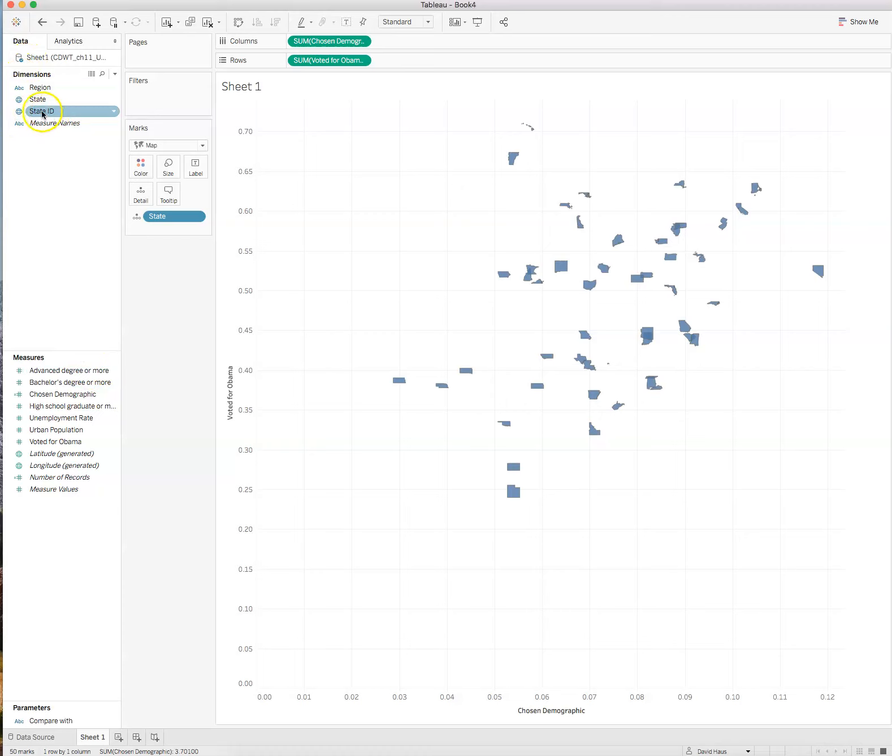
Step: Label the state marks with State ID and color them by Voted for Obama
drag(43, 114, 196, 168)
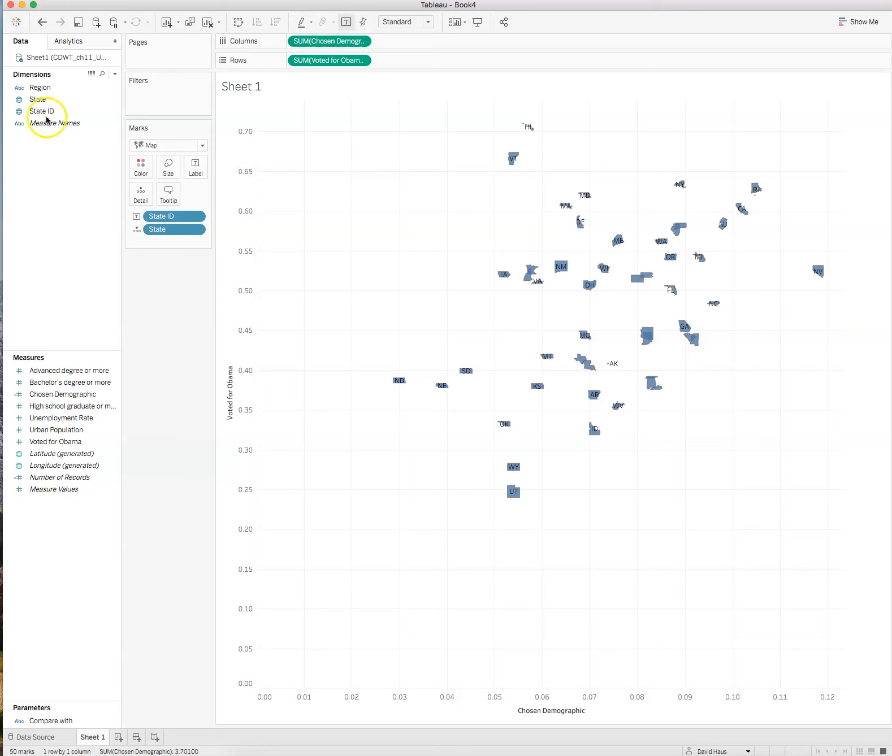
click(73, 395)
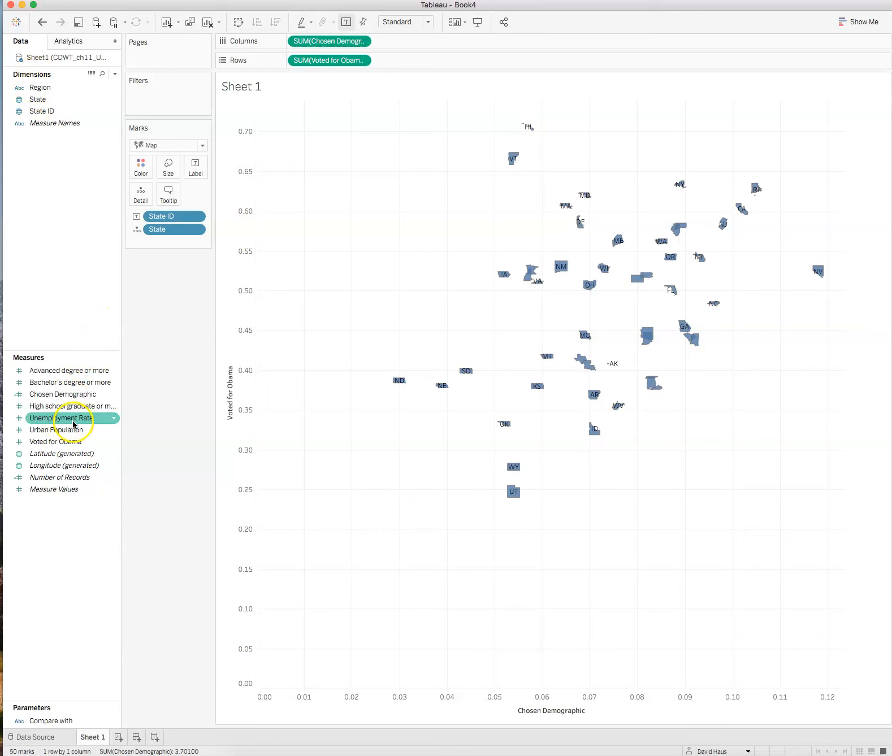
click(71, 407)
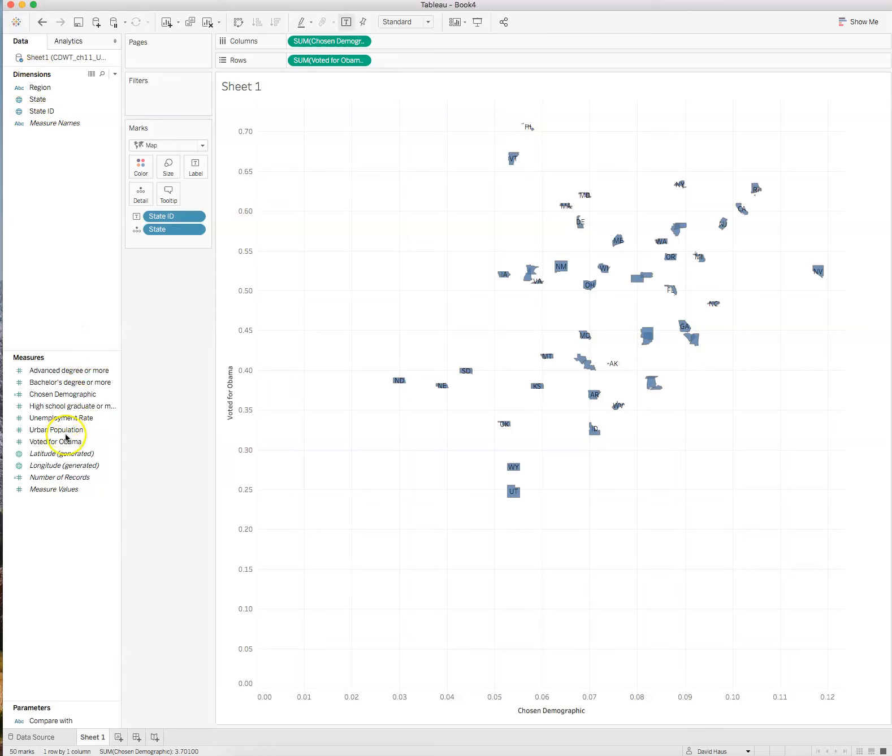
click(39, 443)
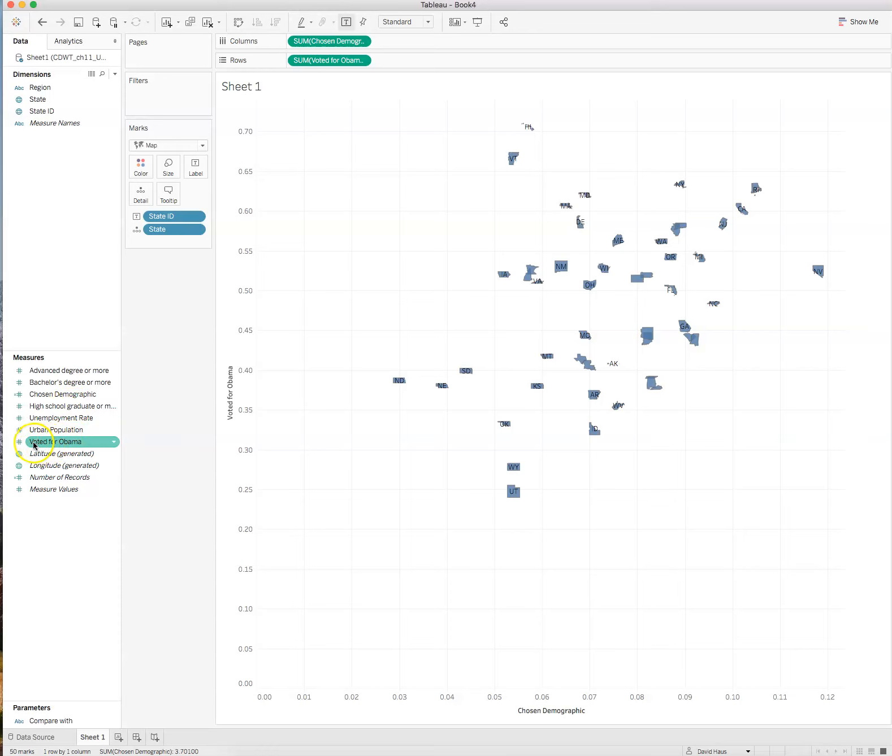
mouse_move(34, 445)
mouse_down()
mouse_move(80, 424)
mouse_move(139, 162)
mouse_up()
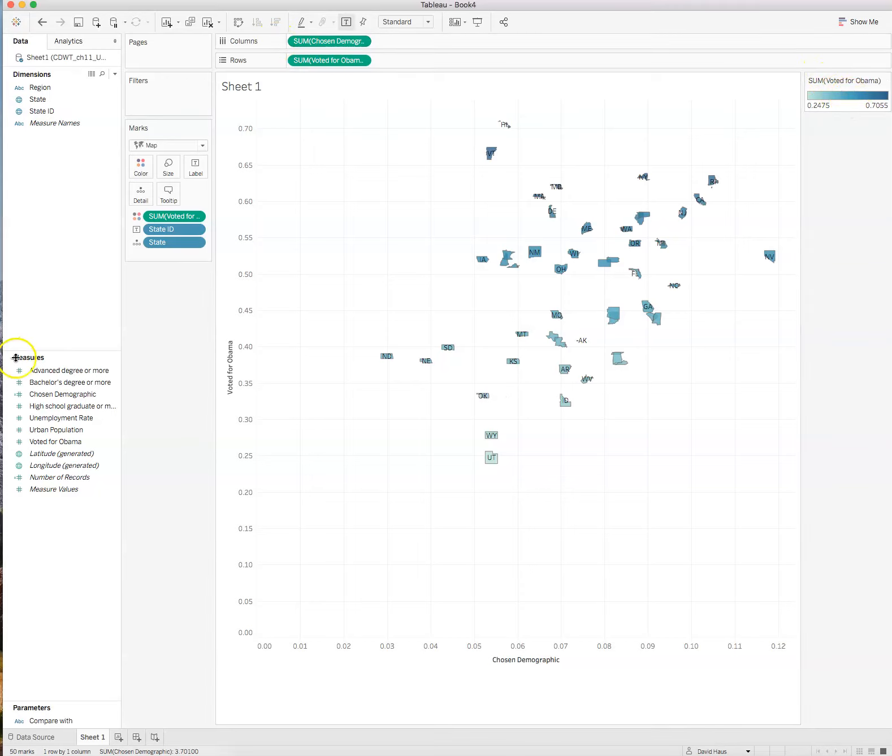
Step: Choose the Red-Blue-White Diverging palette for the Voted for Obama colors
click(141, 168)
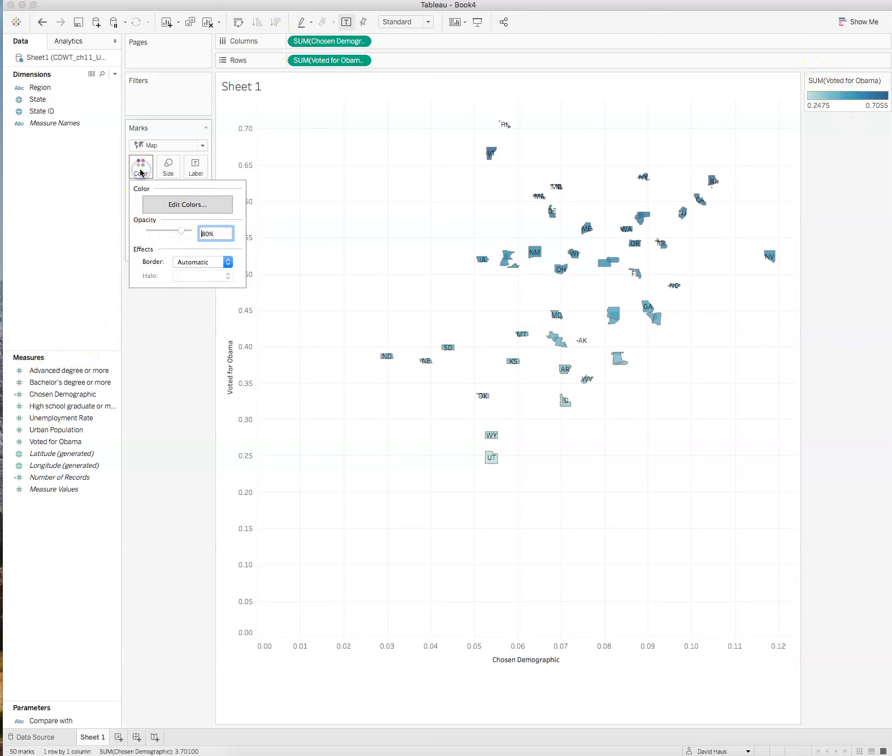
click(173, 205)
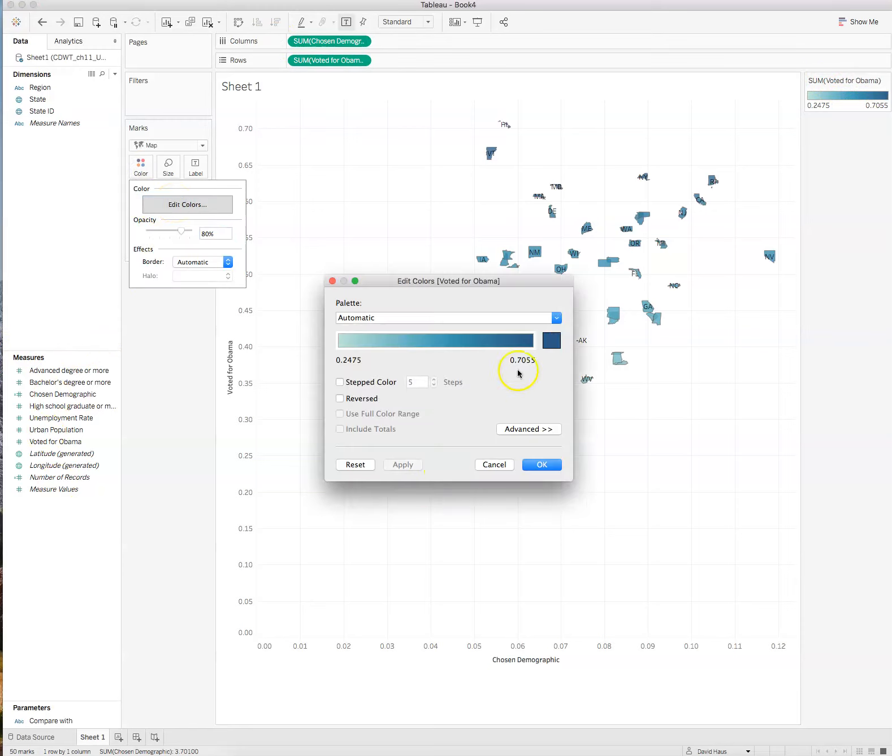
click(556, 319)
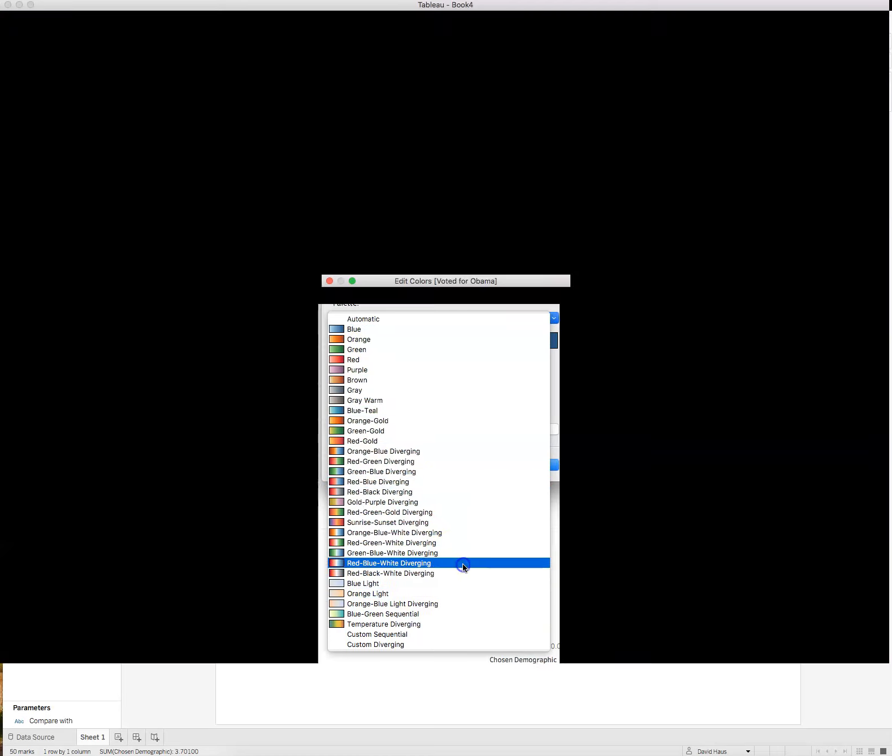
click(462, 564)
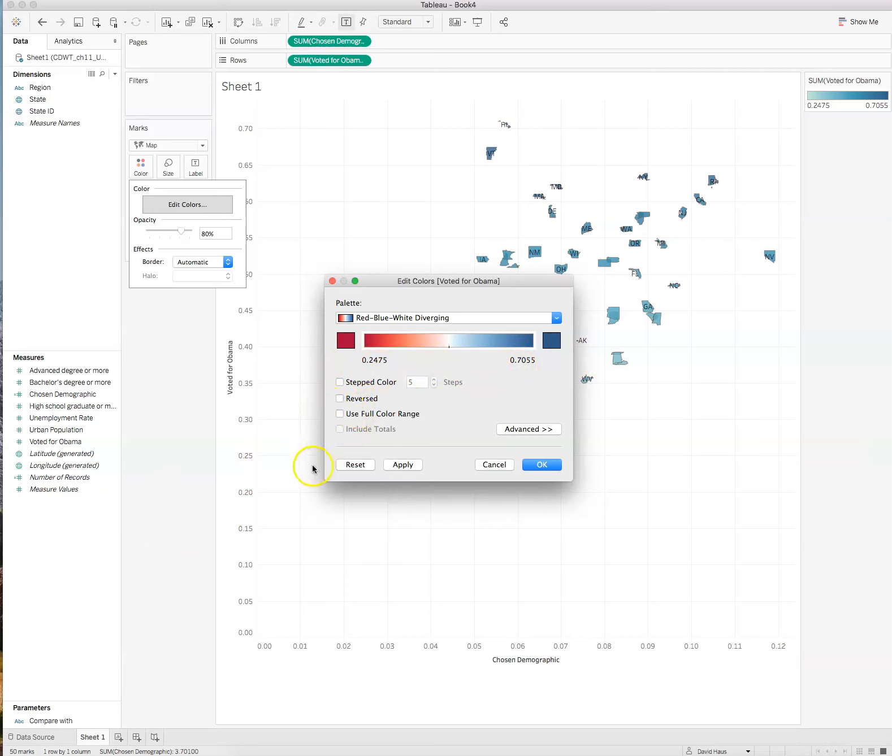
Step: Set the advanced color range to start at 0.25 and end at 0.75
click(529, 429)
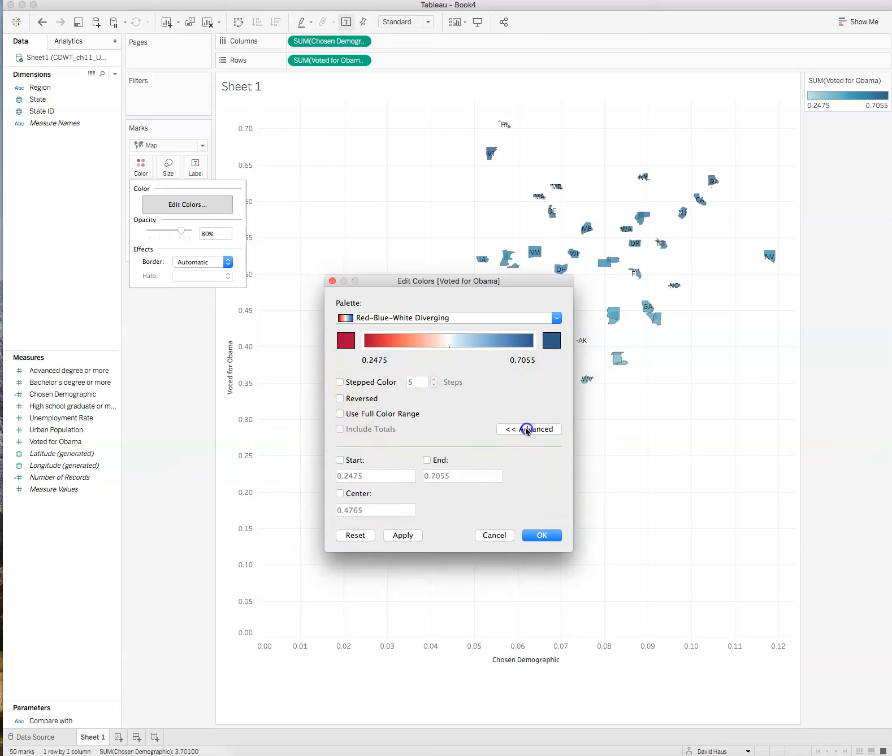
click(340, 460)
double_click(343, 476)
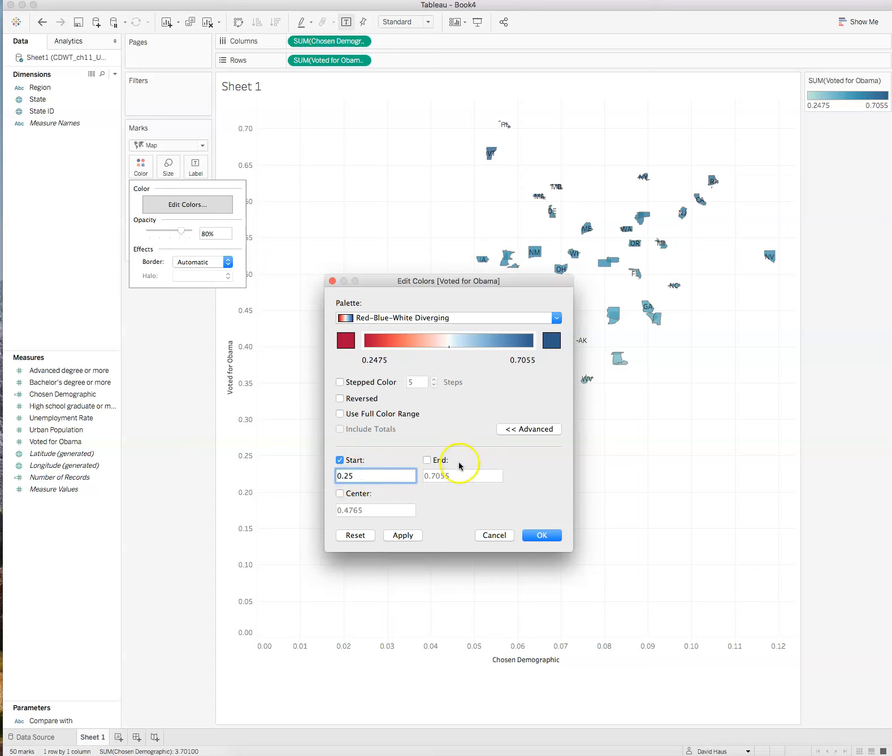
click(426, 460)
click(440, 476)
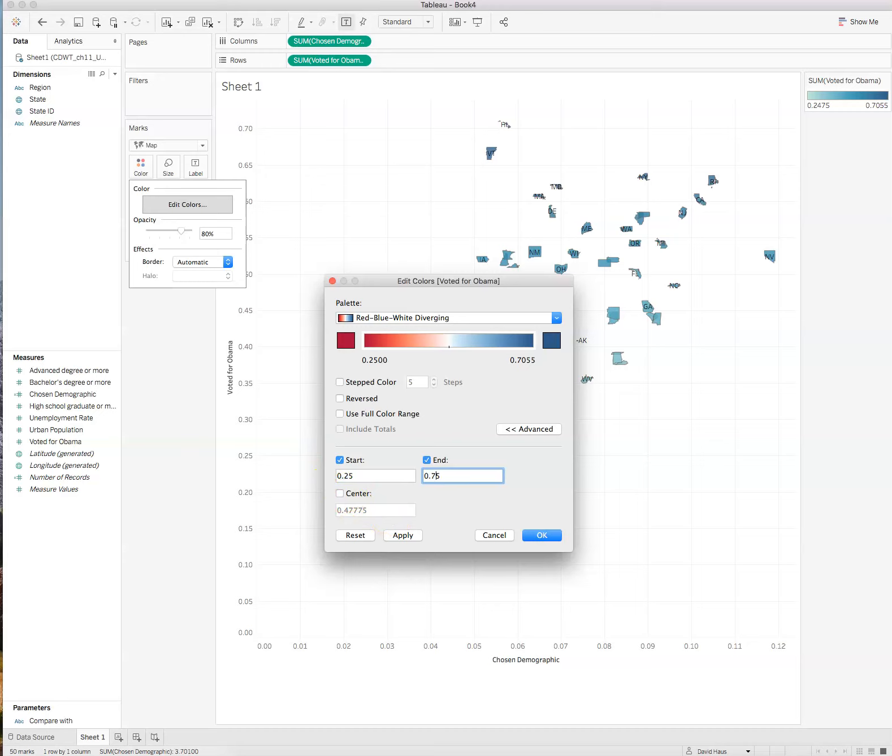
Step: Set the color range's center to 0.5, then apply and accept the color settings
click(338, 493)
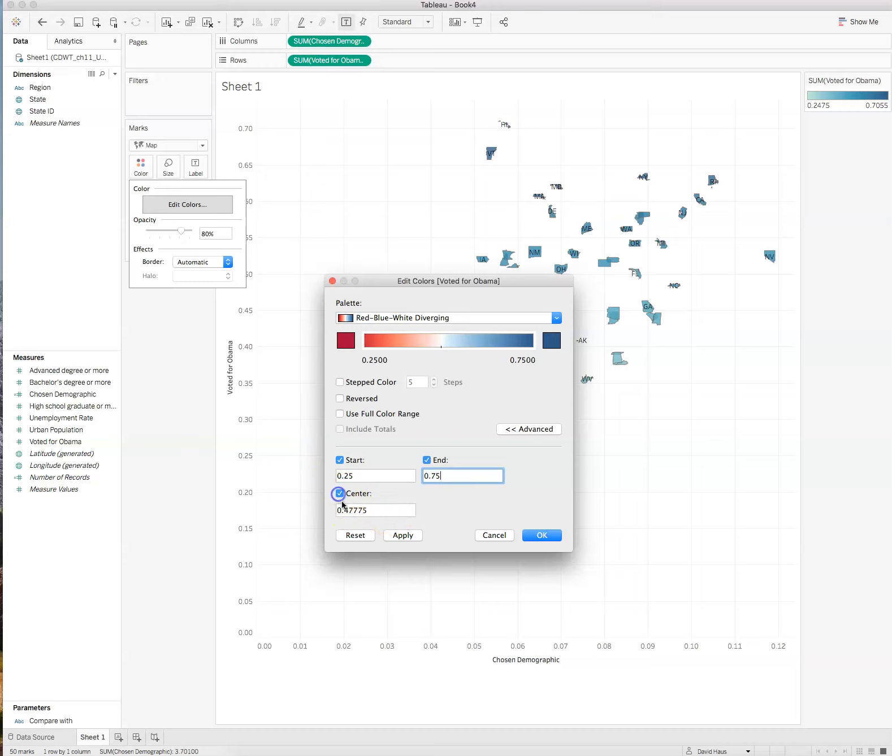
click(378, 510)
key(BackSpace)
text(\)
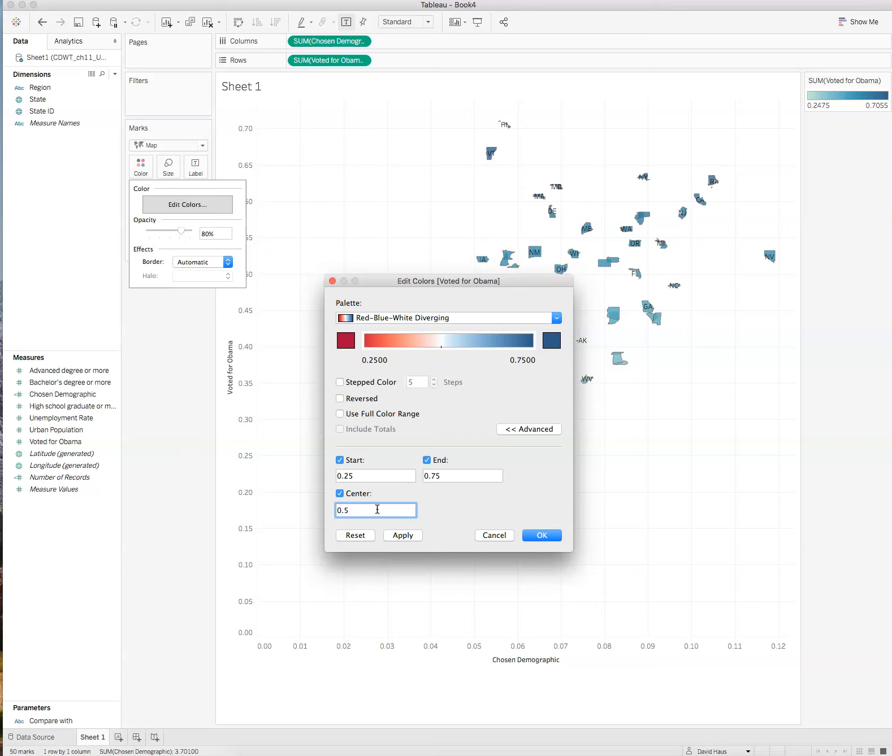
click(367, 476)
click(402, 536)
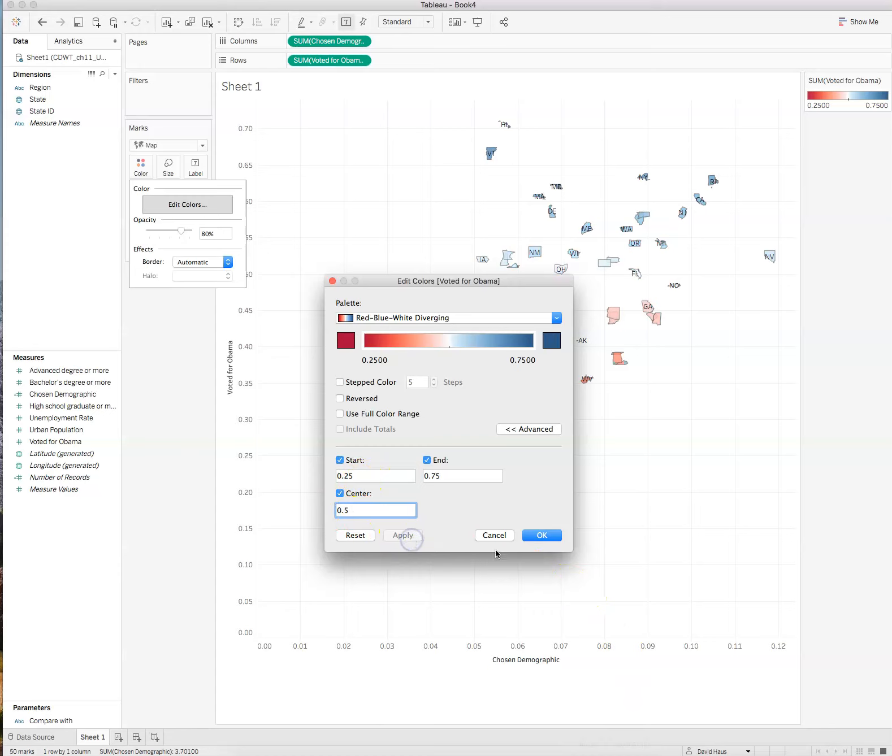
click(543, 536)
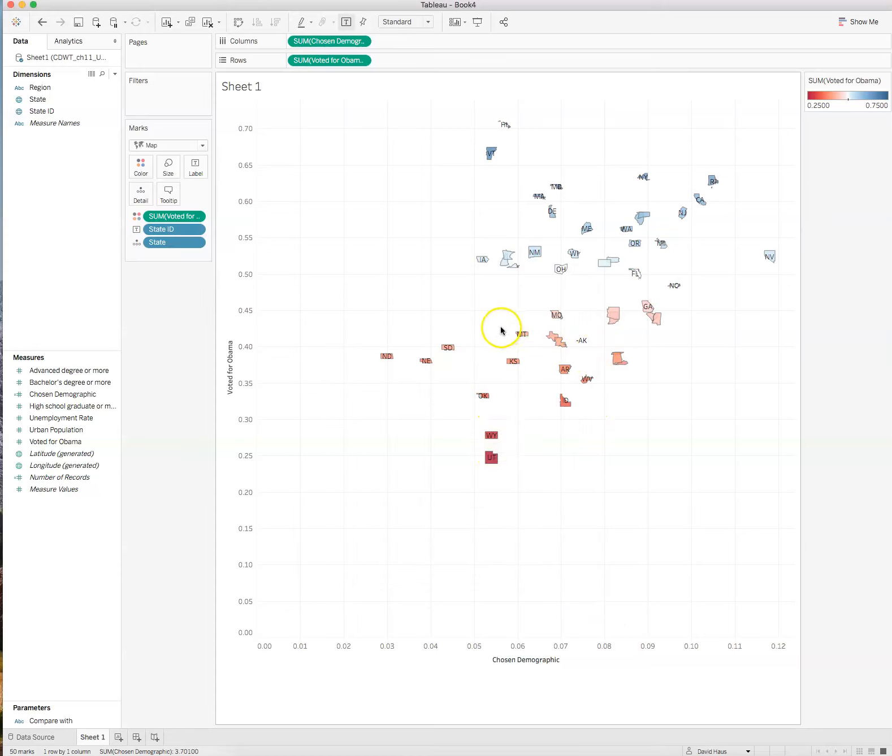
Step: Examine the colored state marks in the scatter plot and inspect the Utah mark's details
mouse_move(585, 230)
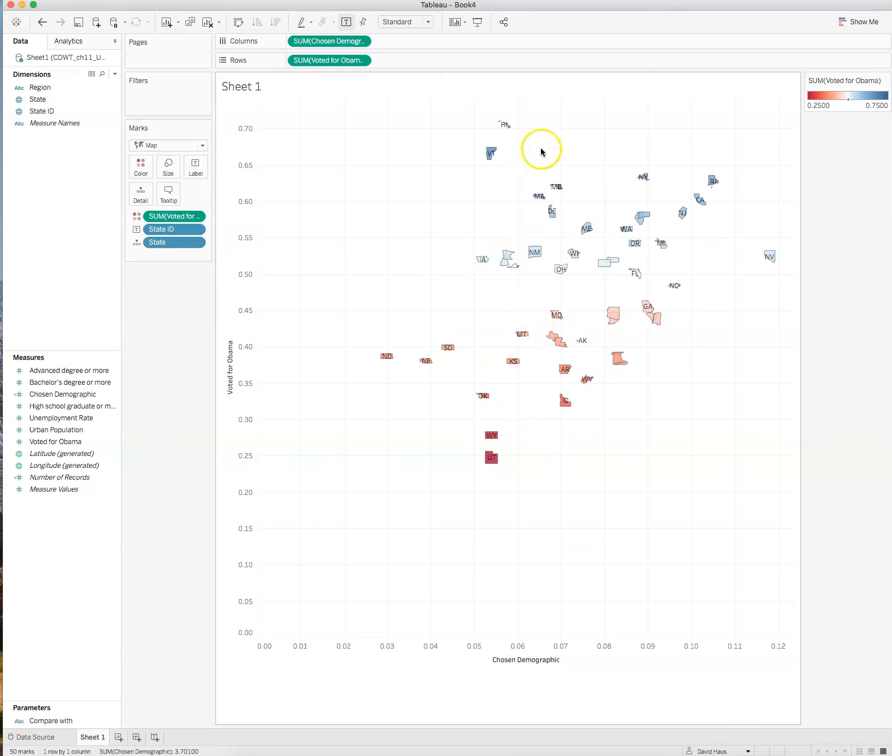
mouse_move(618, 315)
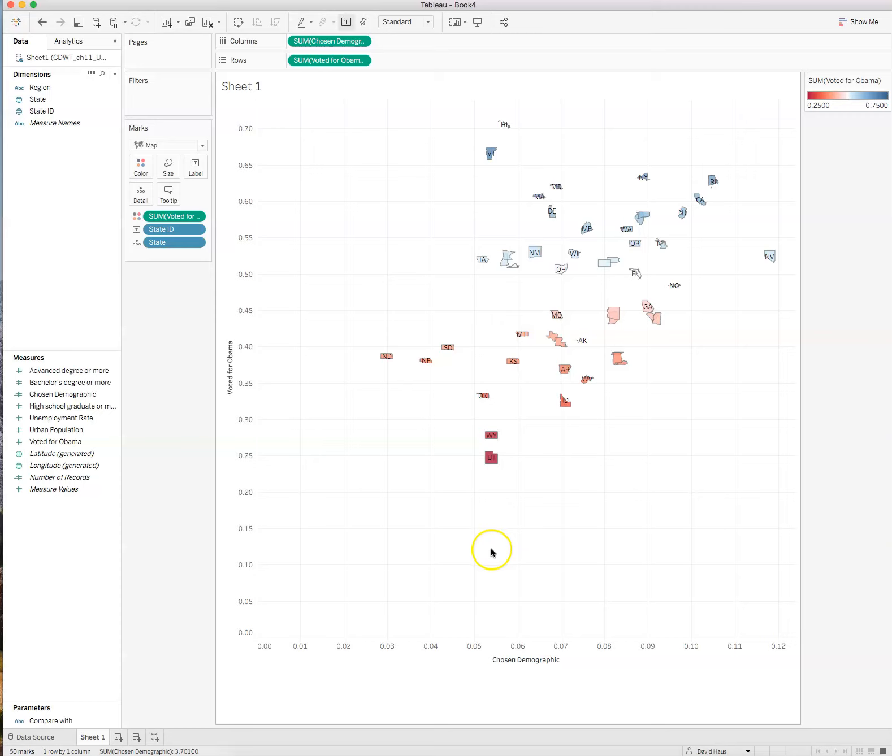
mouse_move(490, 462)
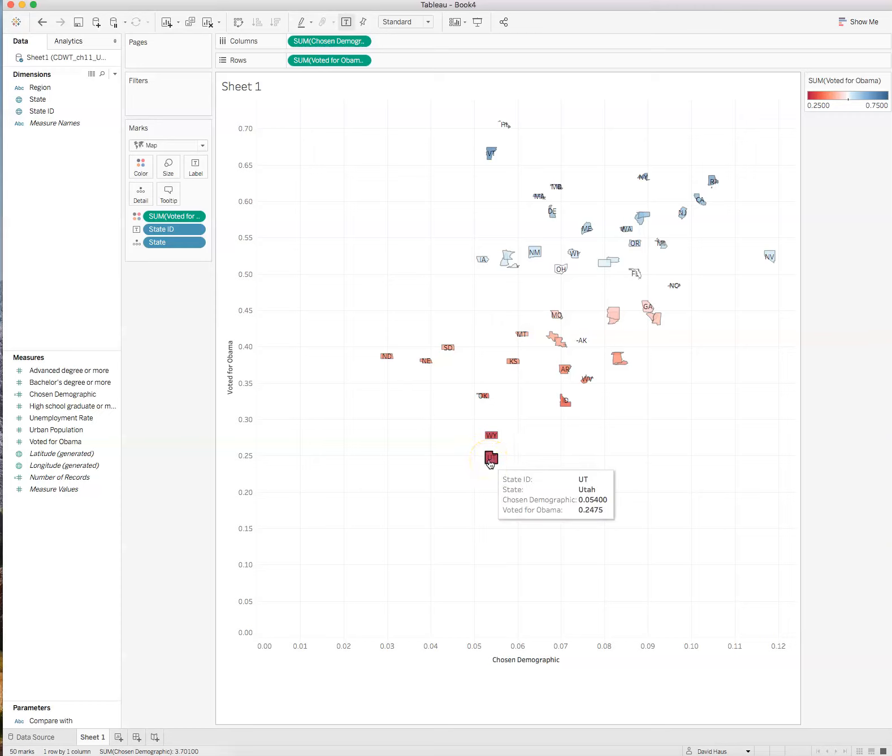
click(489, 462)
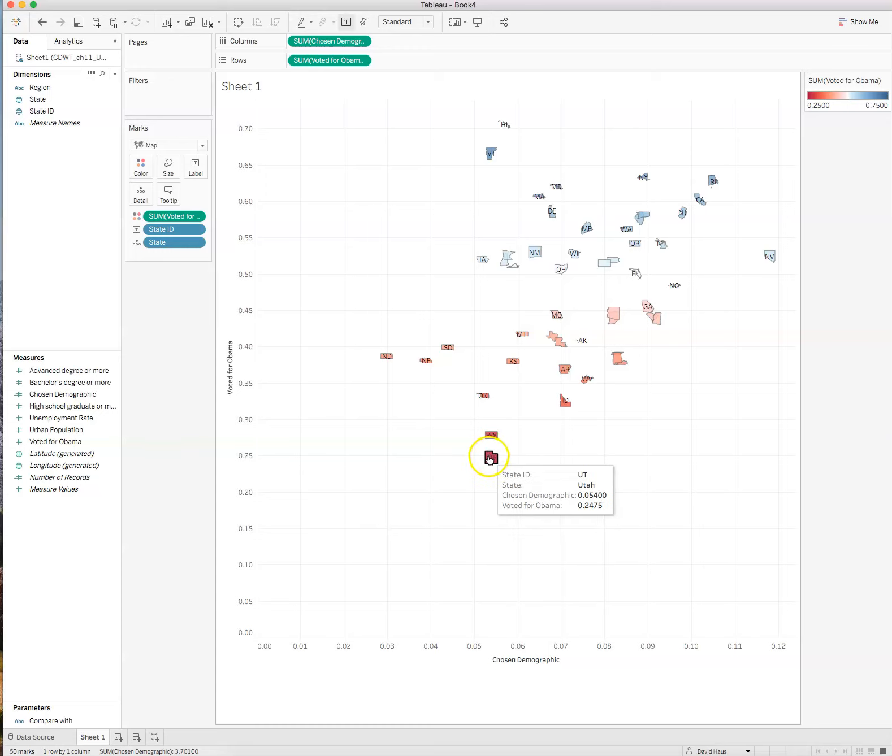
click(553, 631)
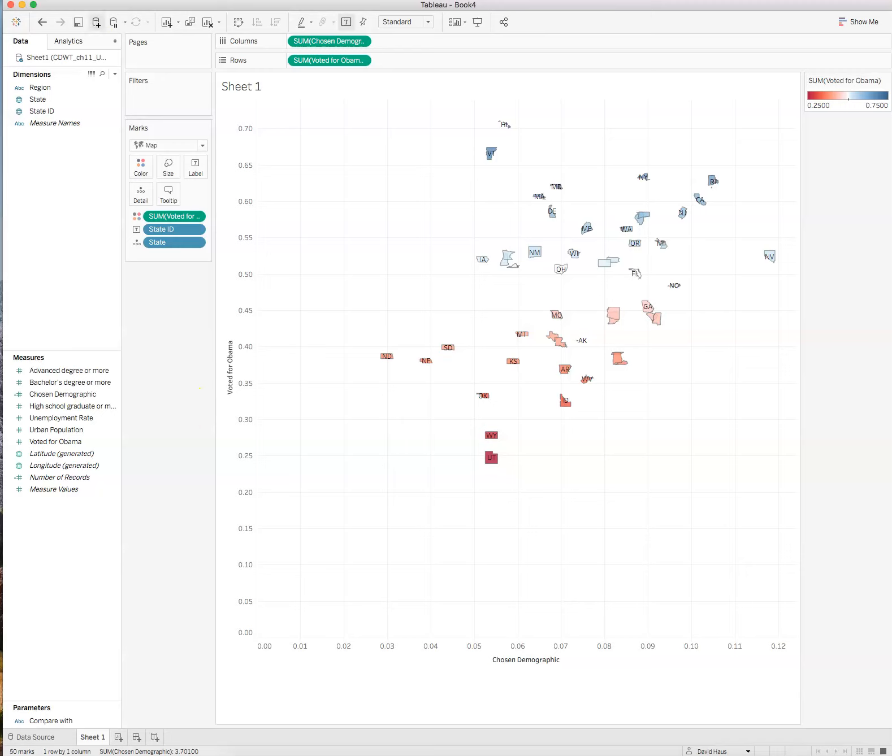
Step: Try adding a trend line to the scatter plot and undo it
click(63, 45)
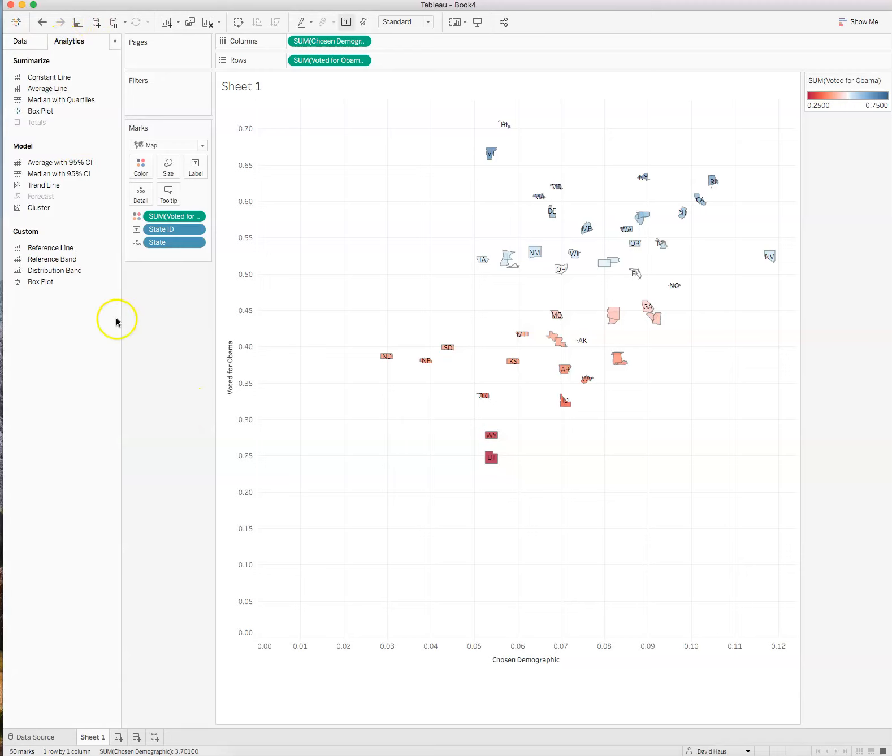
drag(45, 192, 318, 123)
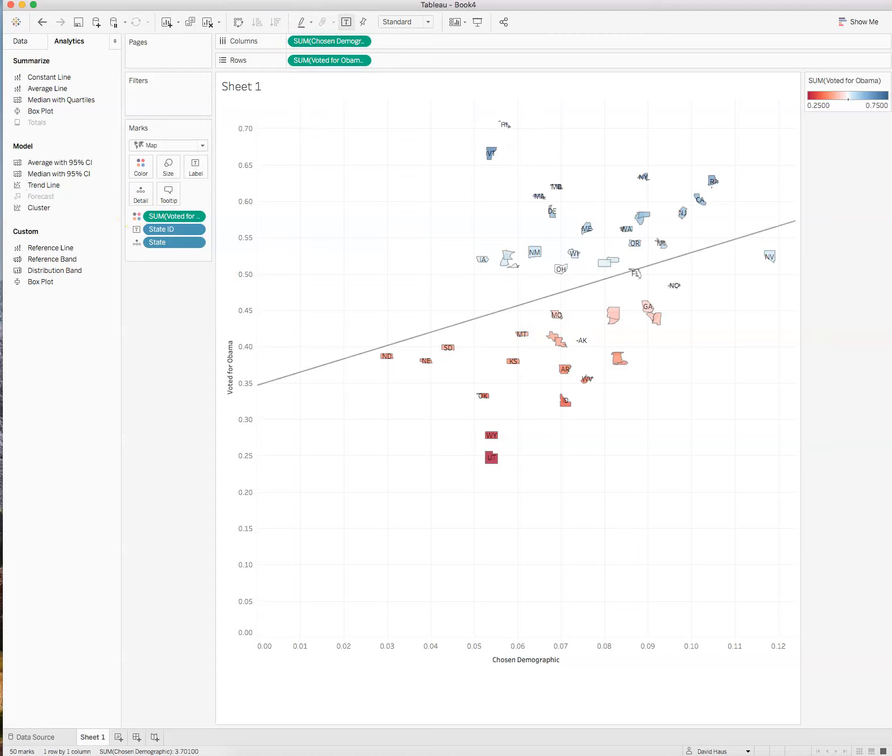
click(38, 21)
Step: Show a trend line on the scatter plot of Voted for Obama against Chosen Demographic
right_click(394, 421)
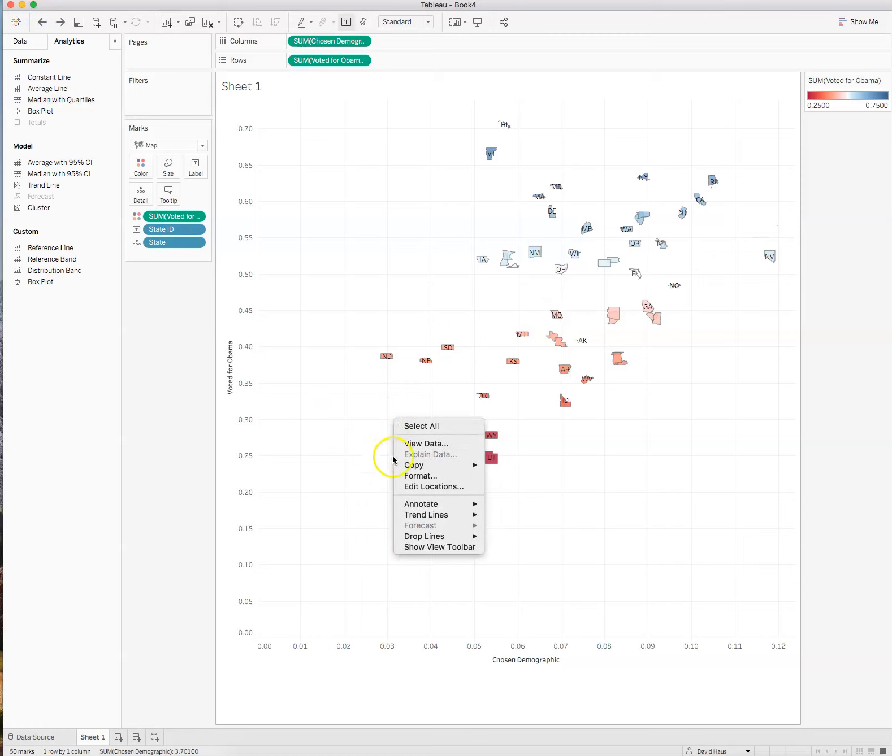
mouse_move(424, 515)
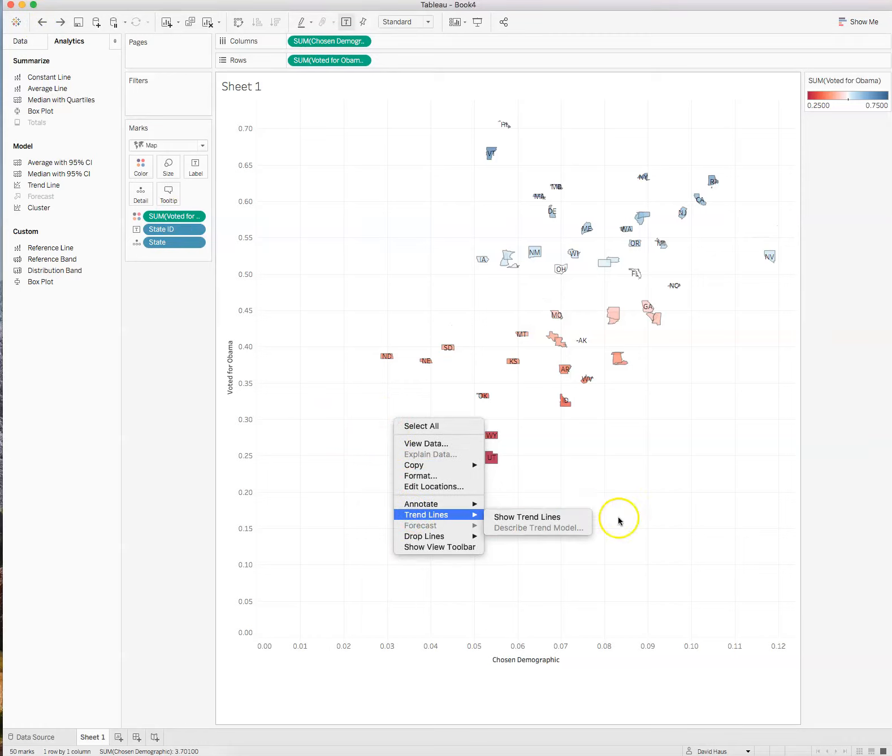
click(565, 516)
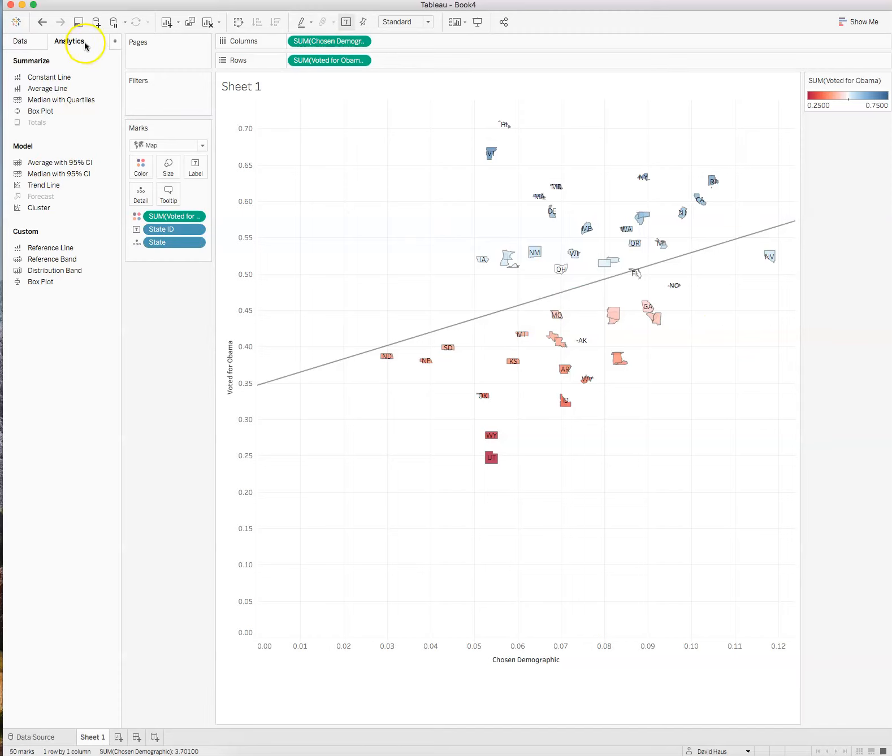
Step: Add a reference line to the Voted for Obama axis and start creating a new parameter for its value
drag(33, 250, 34, 250)
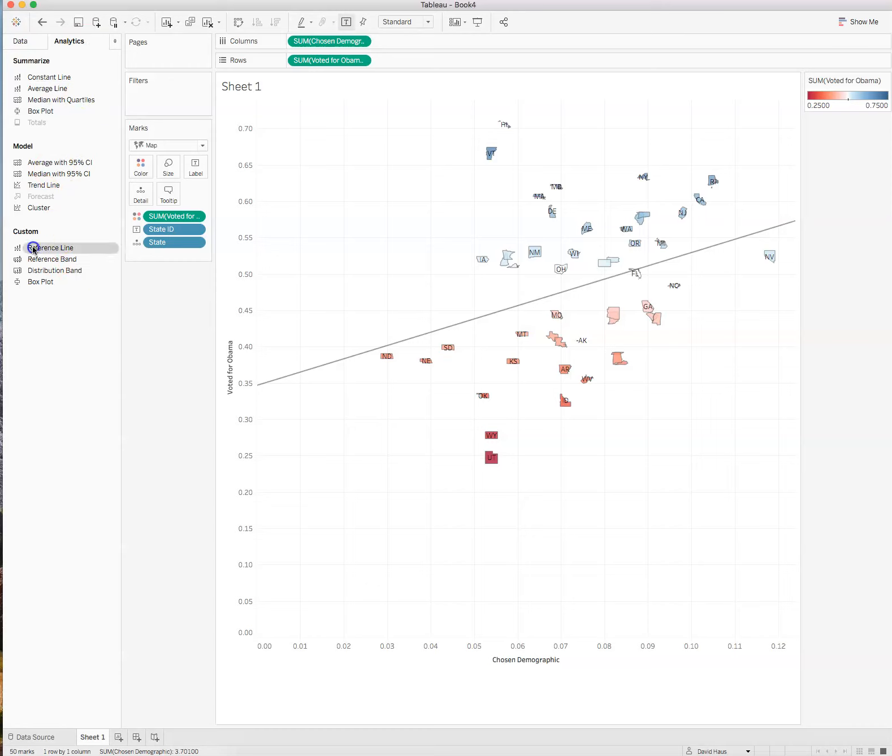
right_click(233, 378)
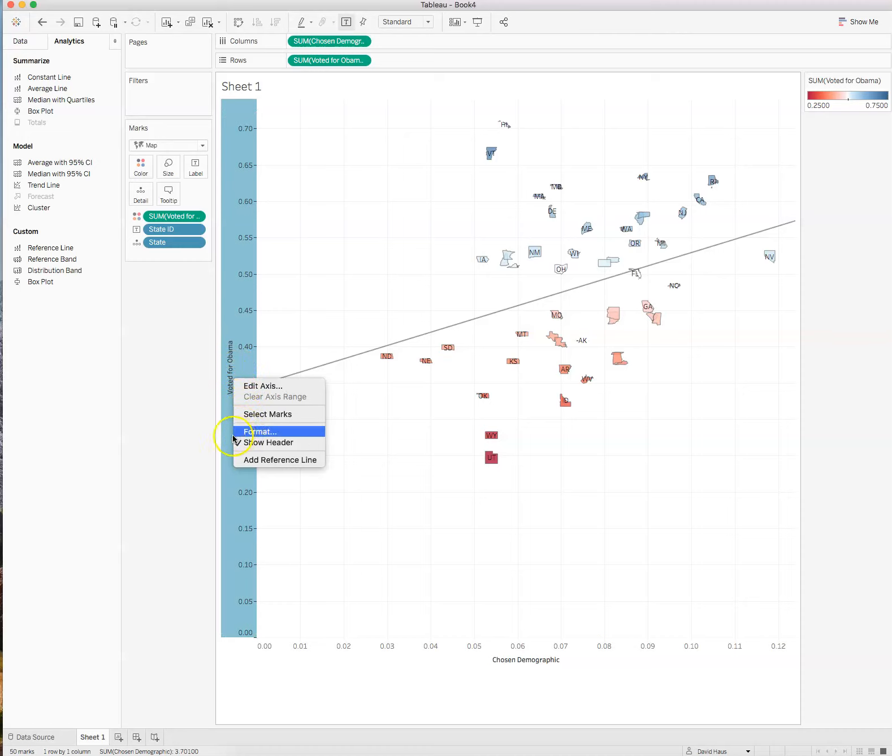
click(263, 459)
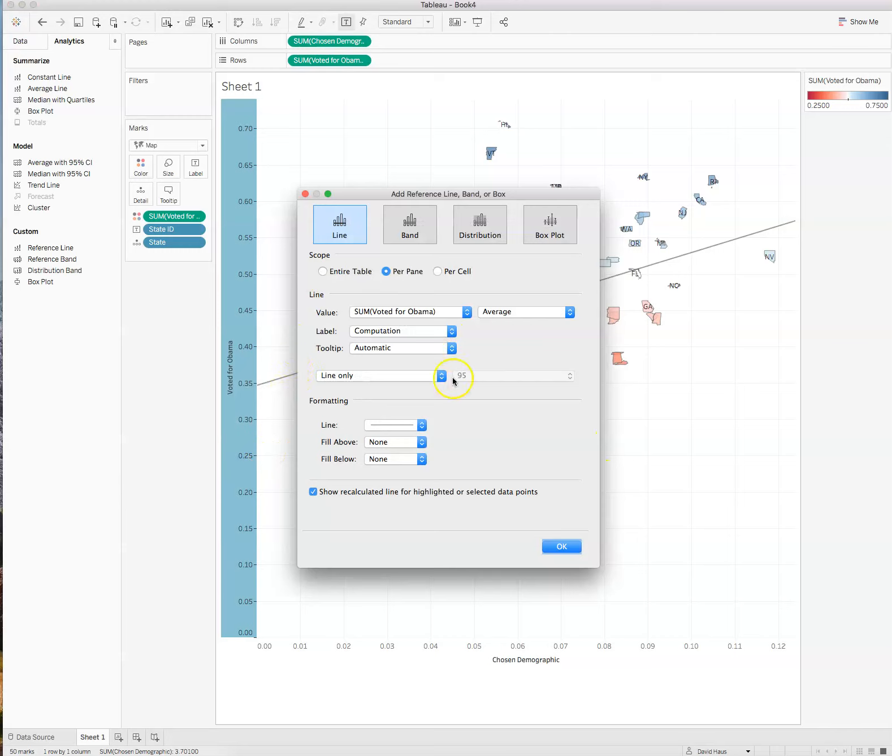
click(467, 312)
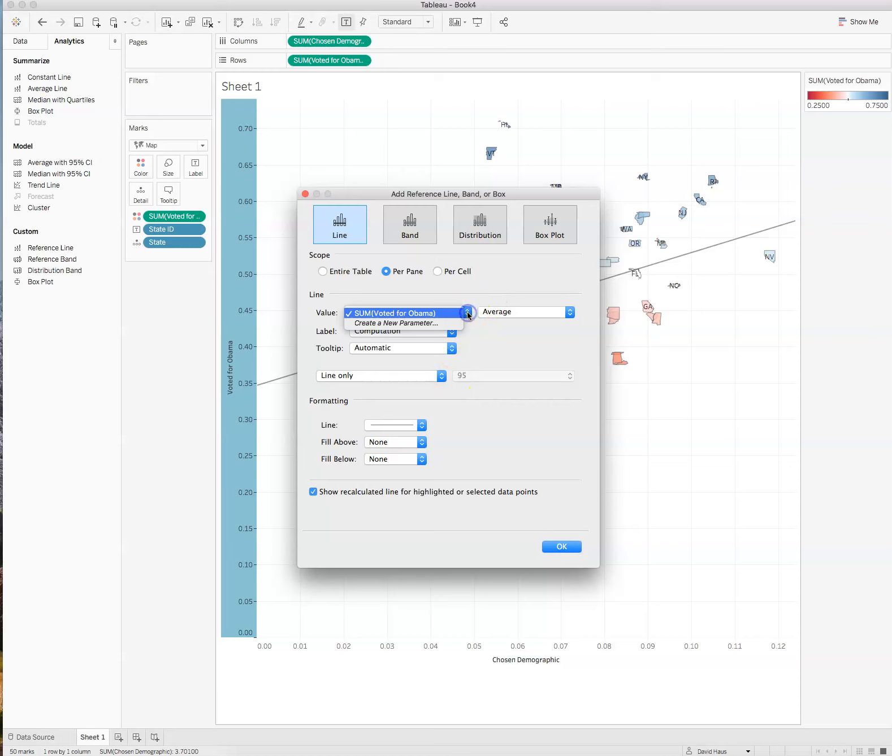
click(448, 314)
click(448, 317)
click(435, 323)
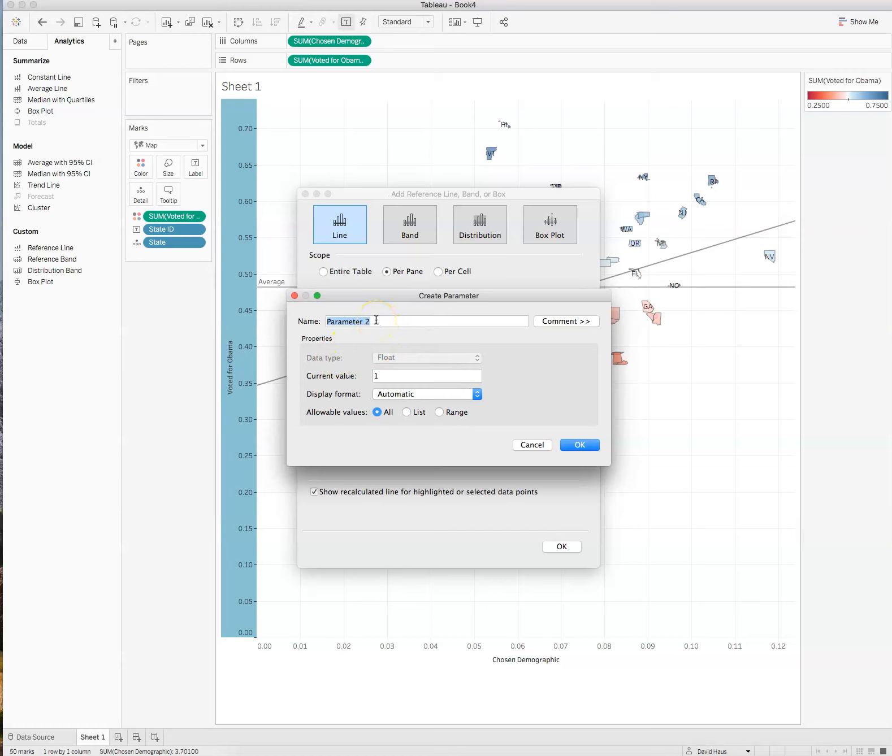
Step: Create the parameter ".5 Vote for Obama" with a current value of 0.5, automatic display format and all values allowed
key(BackSpace)
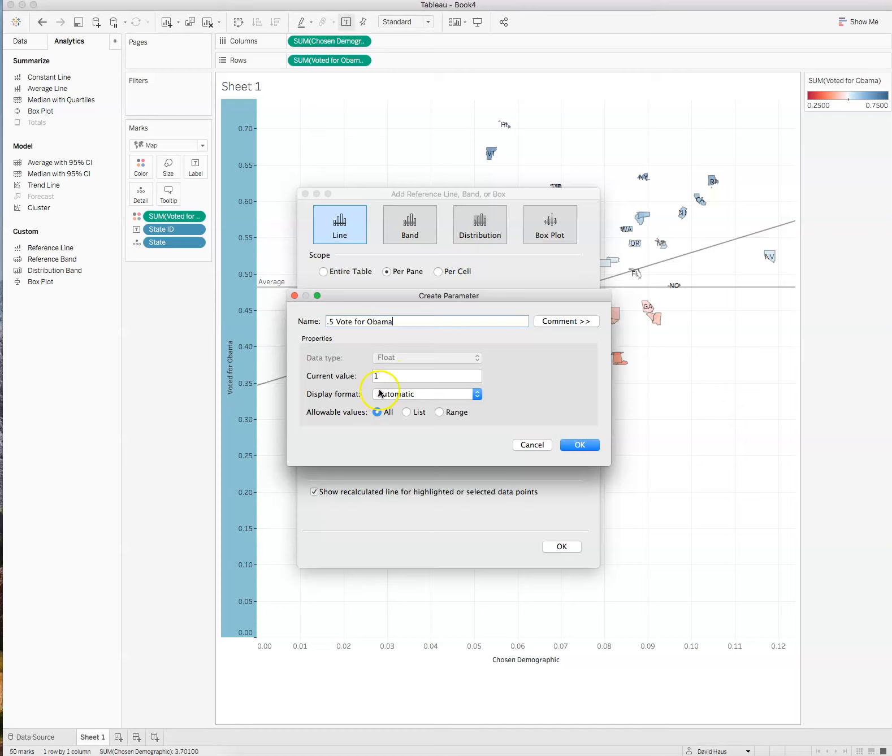
click(402, 374)
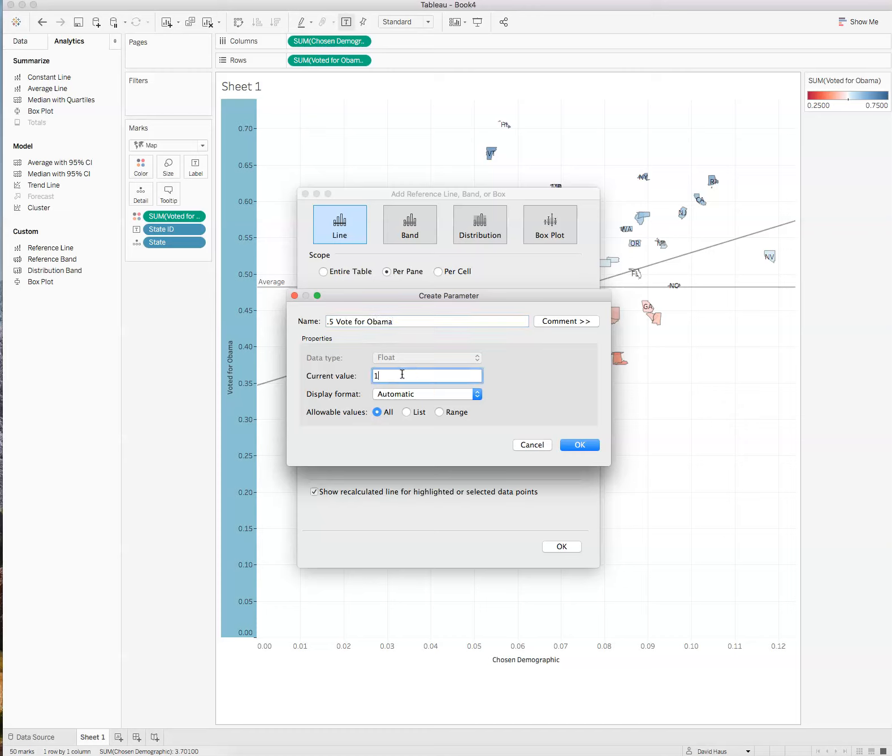
click(509, 270)
click(478, 394)
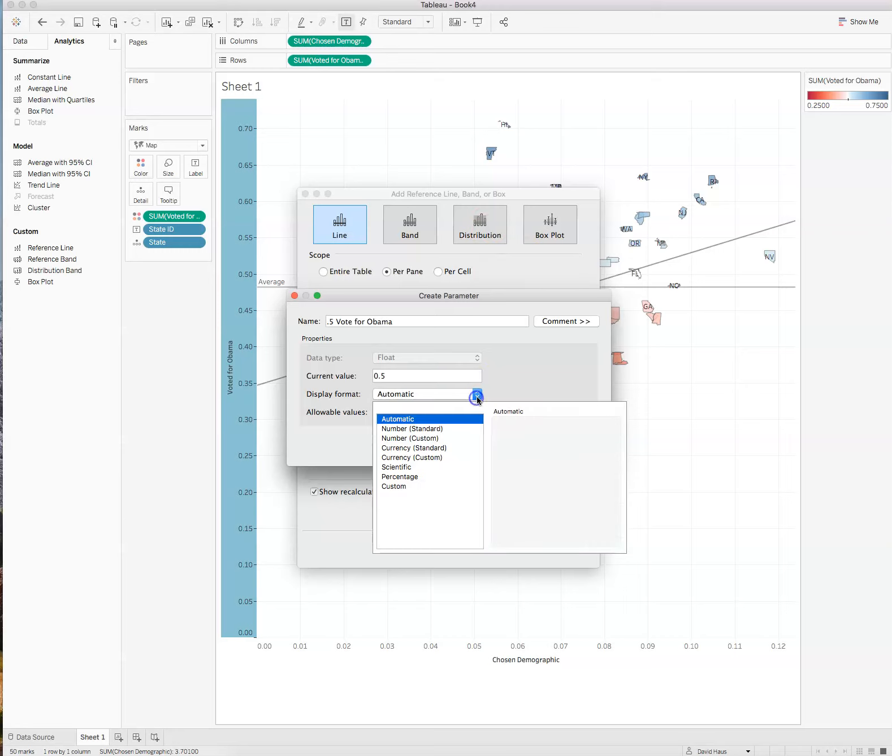
click(509, 395)
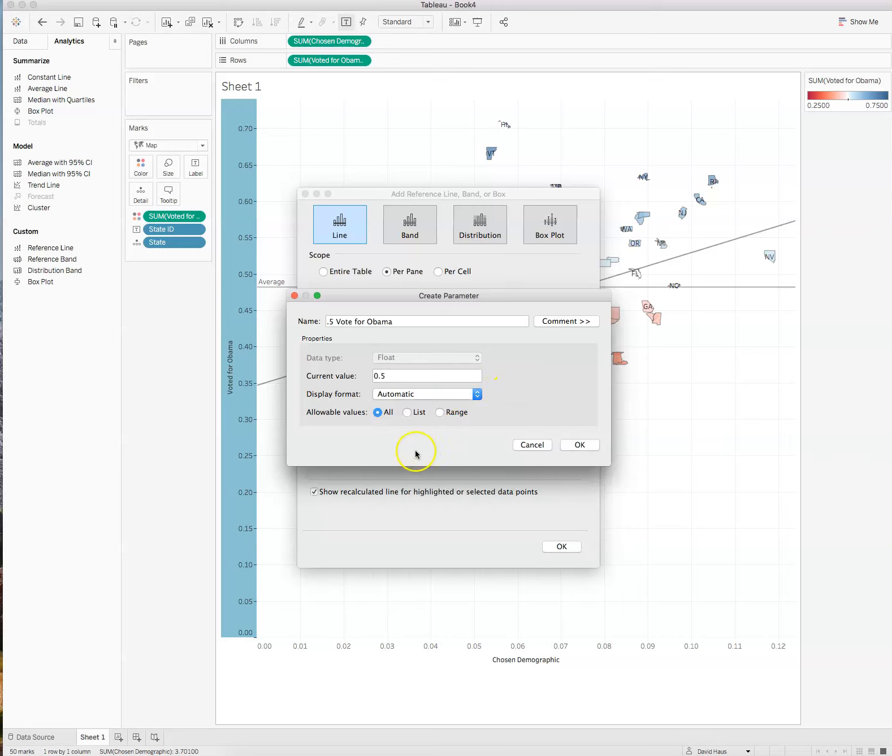
click(580, 444)
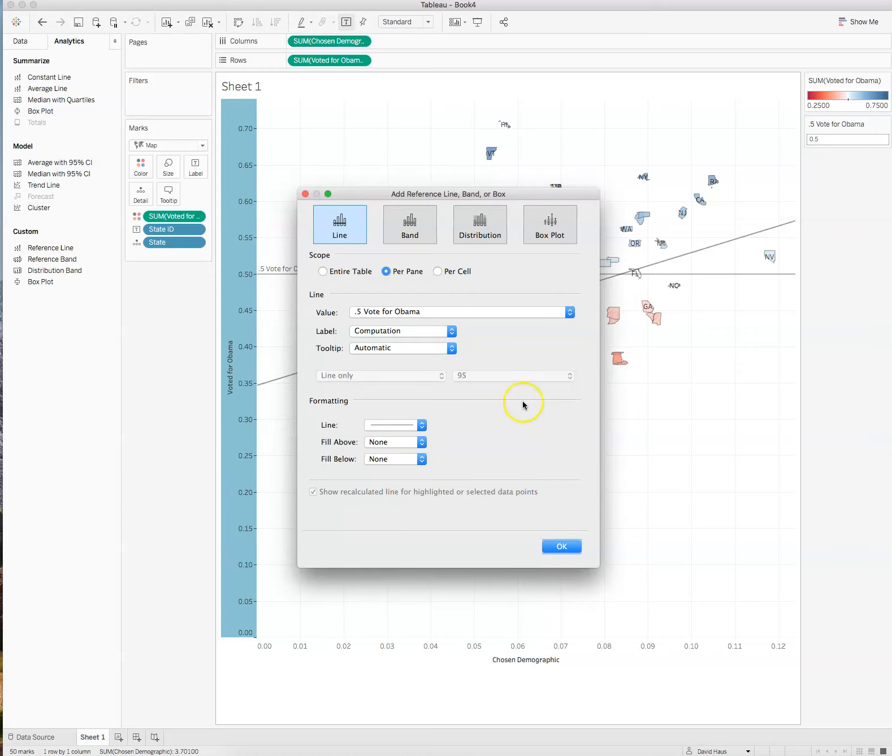
Step: Label the reference line with its value, give it the dotted line style, and accept the reference line settings
click(451, 332)
click(437, 323)
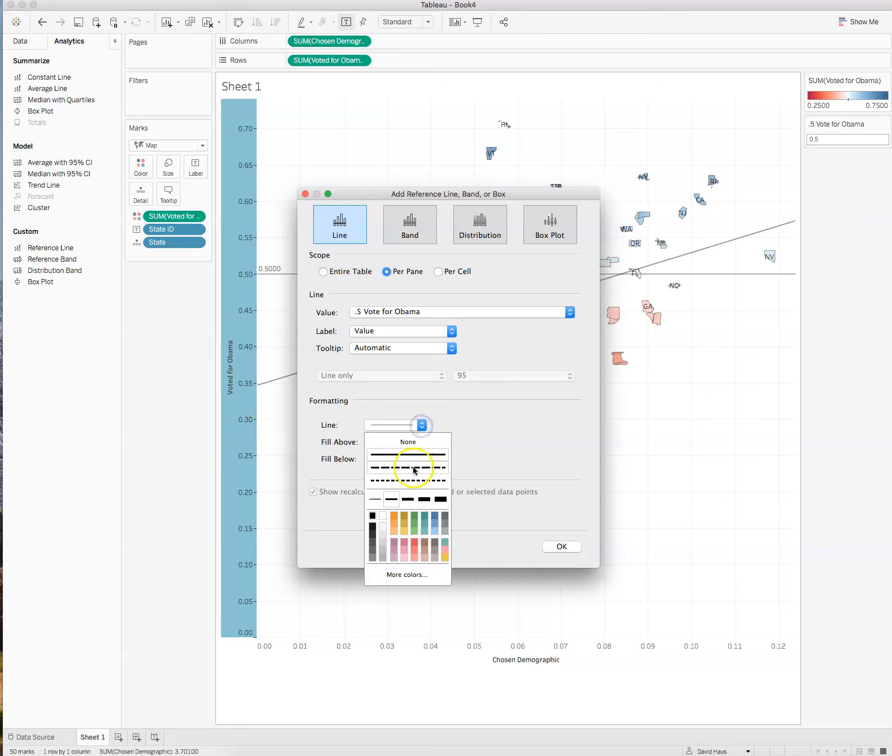
click(411, 480)
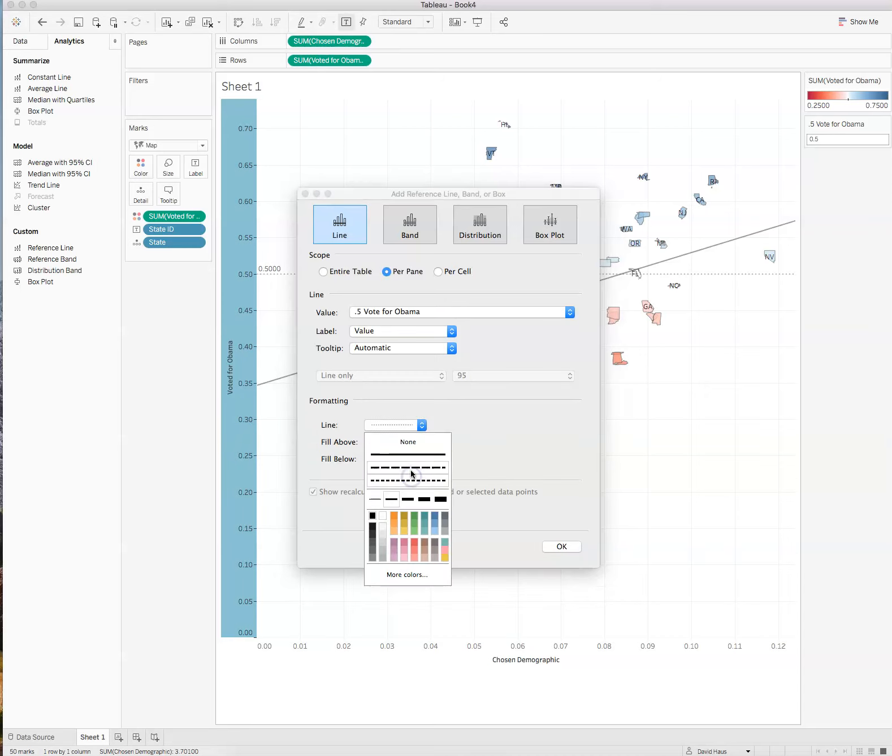
click(542, 456)
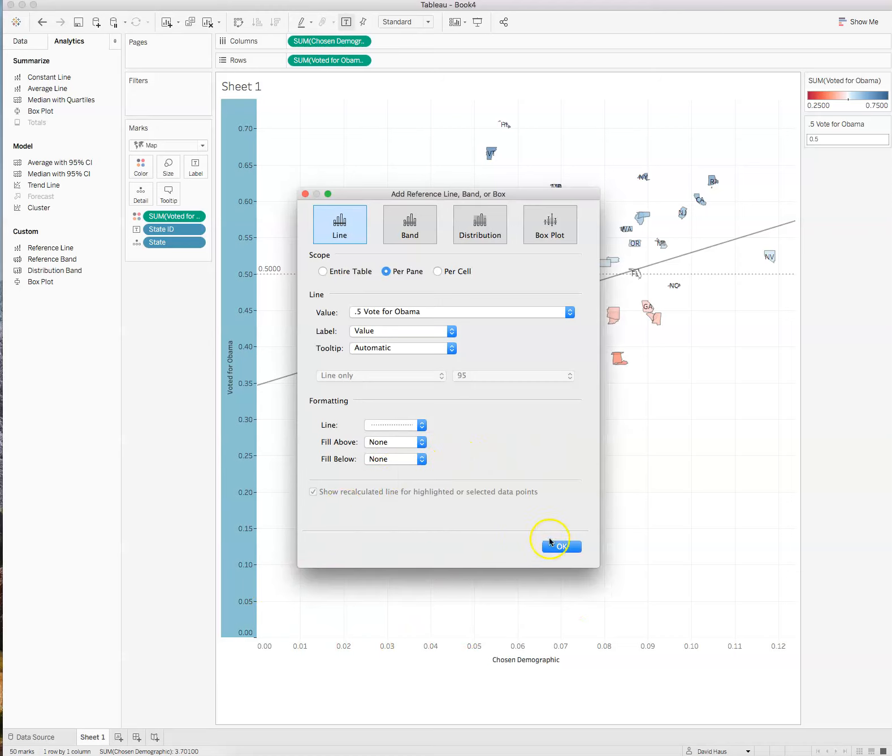
click(548, 546)
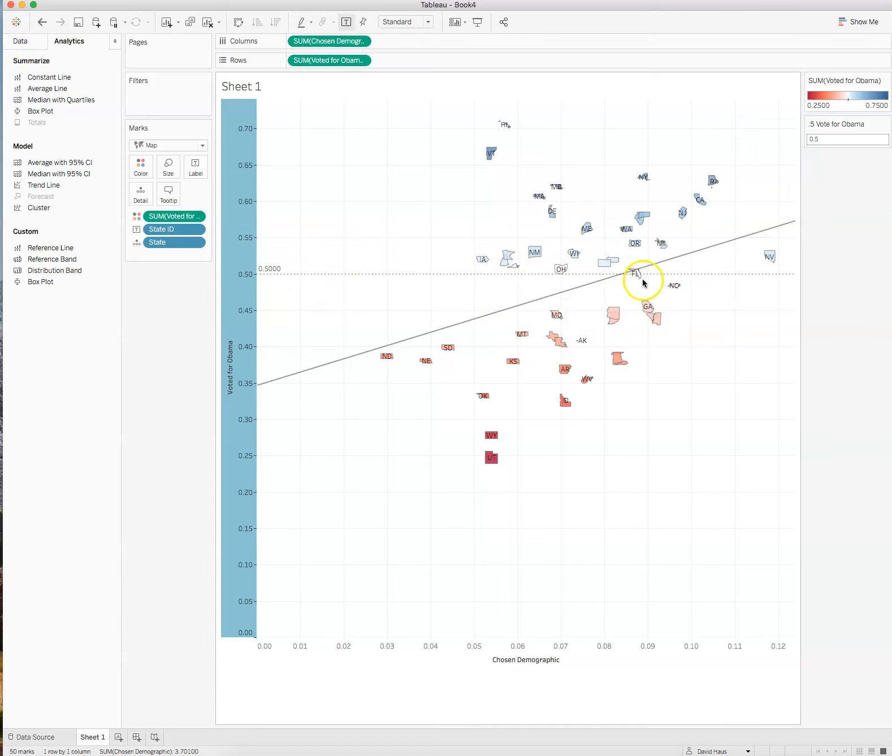
Step: Inspect the details of the Florida and North Carolina marks near the 0.5 reference line
mouse_move(636, 277)
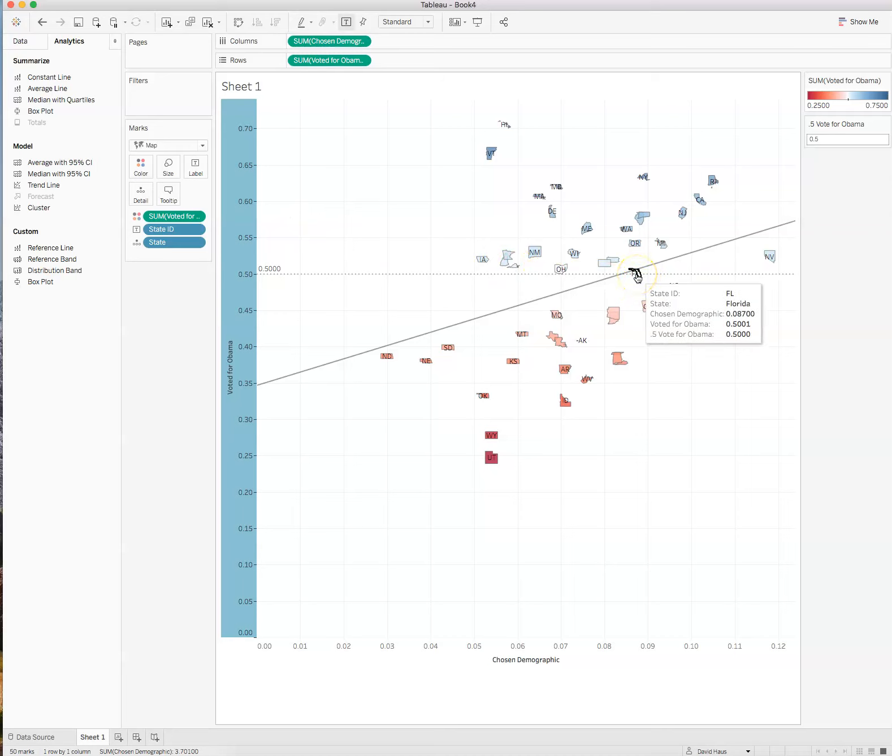
mouse_move(673, 289)
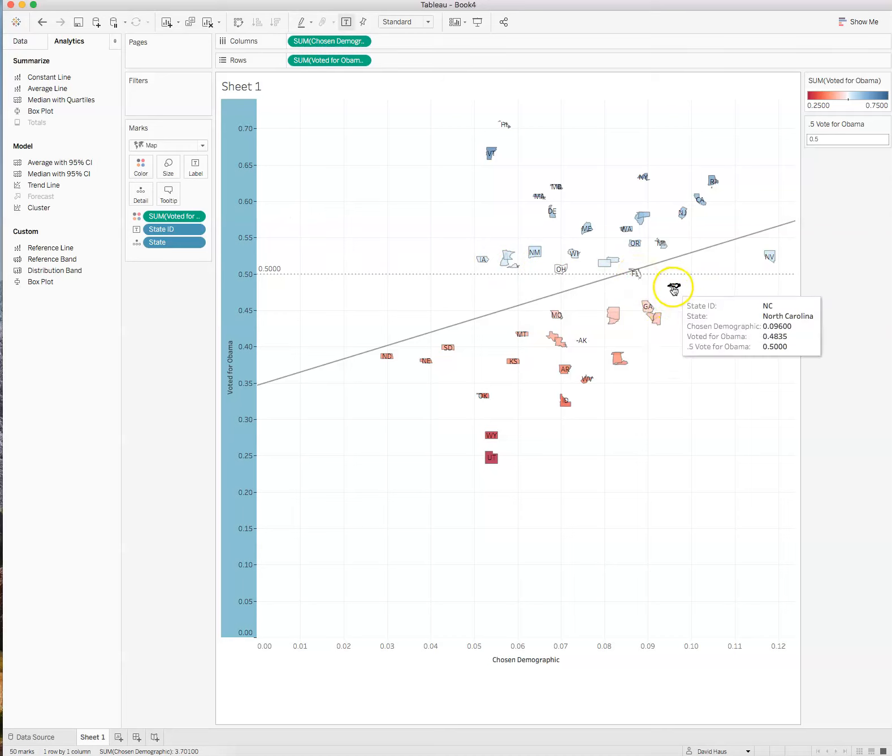
mouse_move(566, 288)
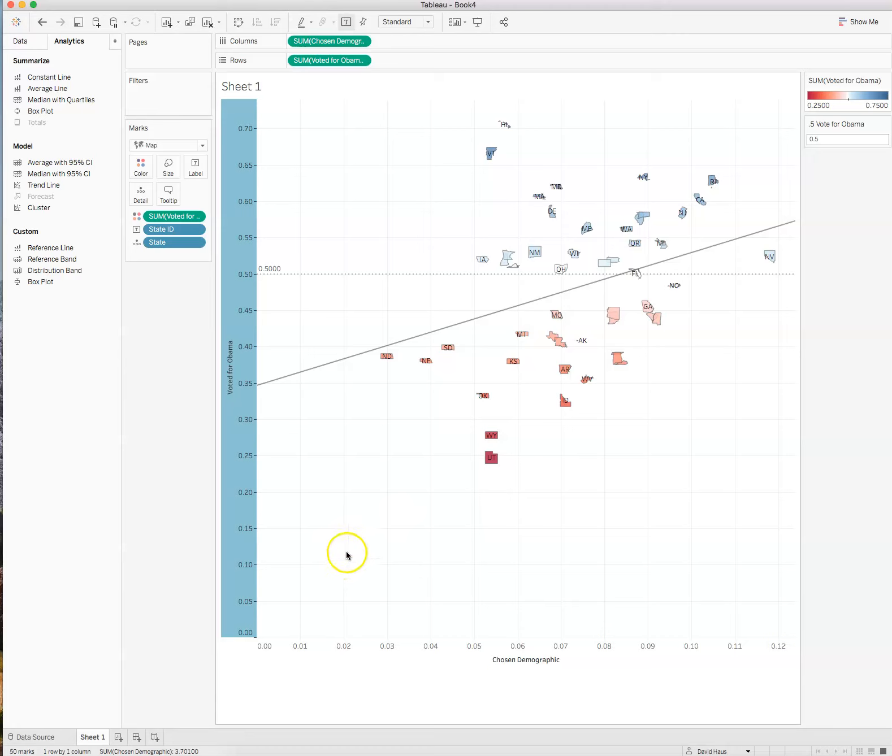
Step: Show the Compare with parameter control and move it beneath the Marks card
click(20, 44)
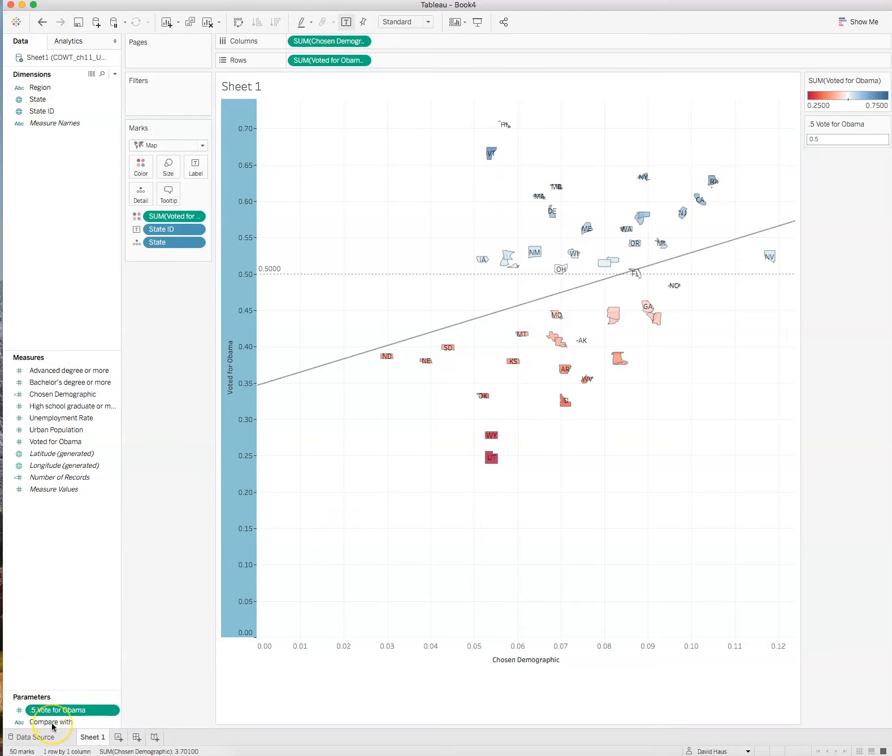
right_click(54, 724)
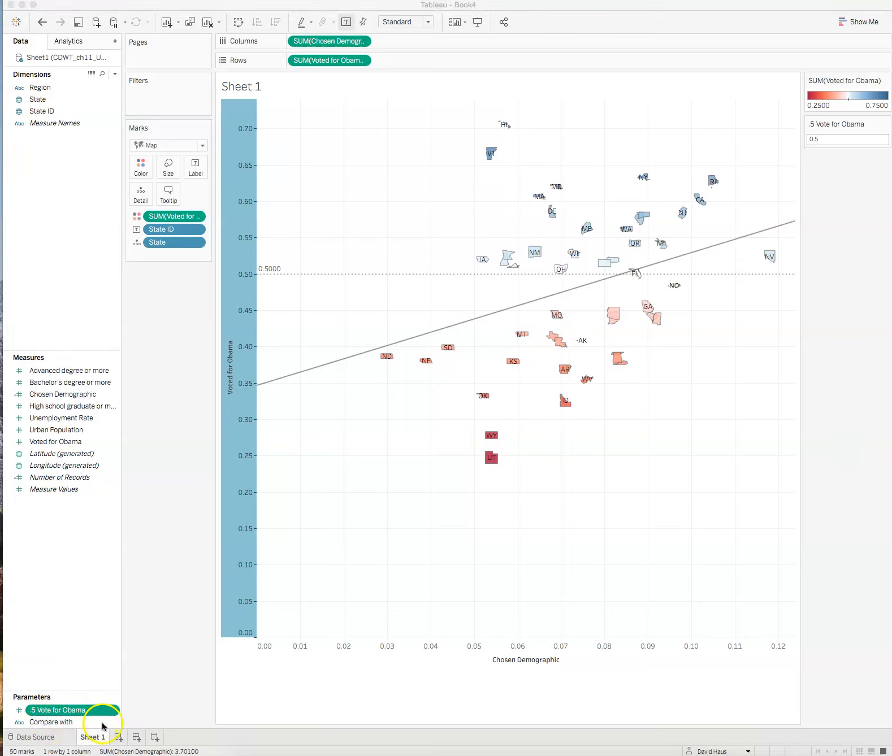
right_click(65, 721)
click(548, 9)
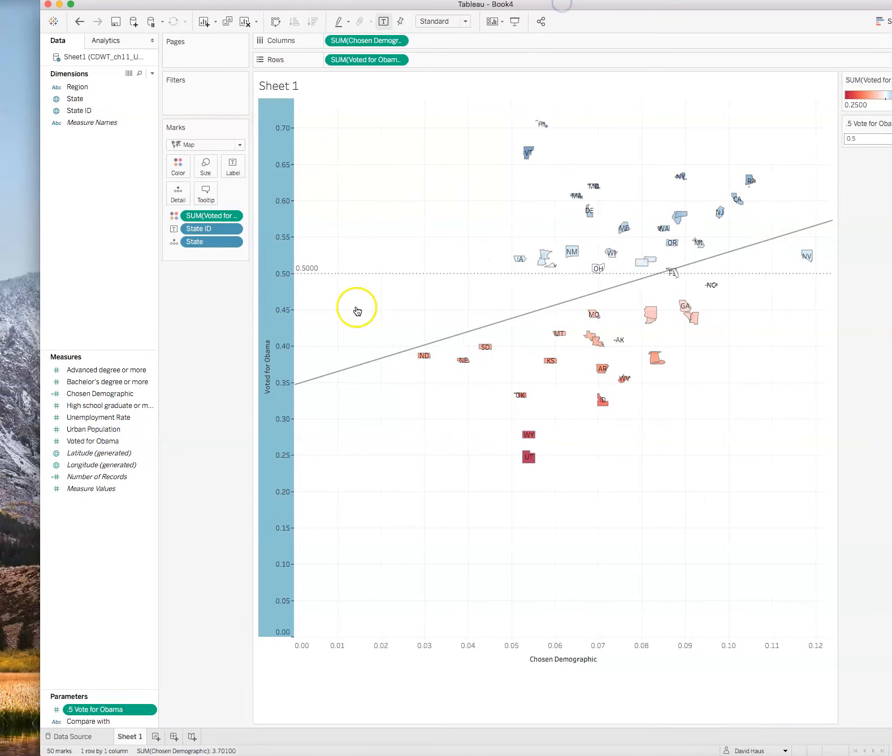
click(147, 724)
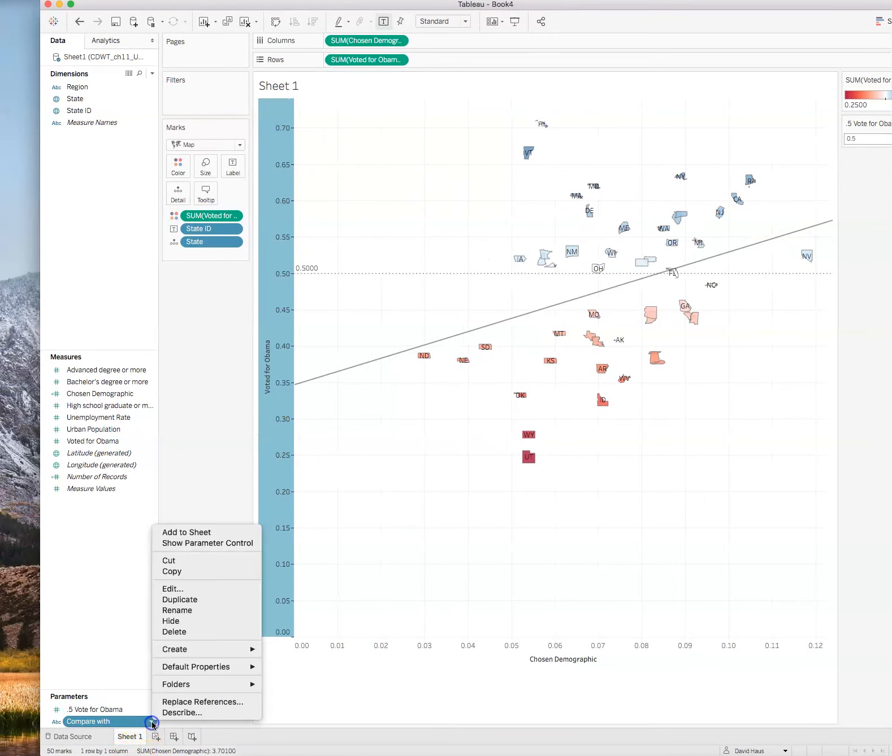
click(221, 543)
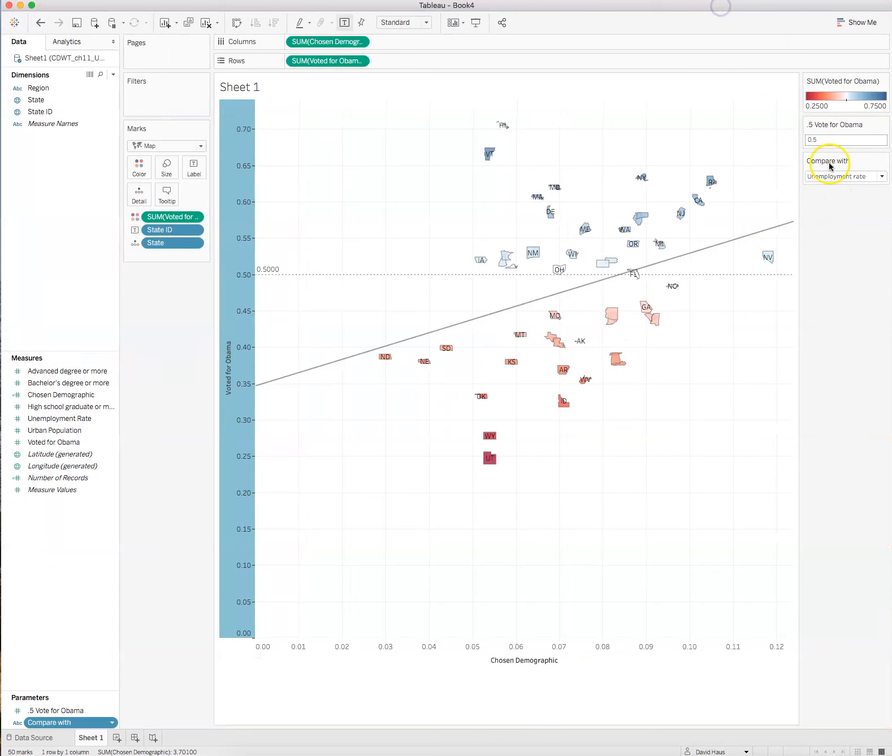
drag(853, 161, 160, 285)
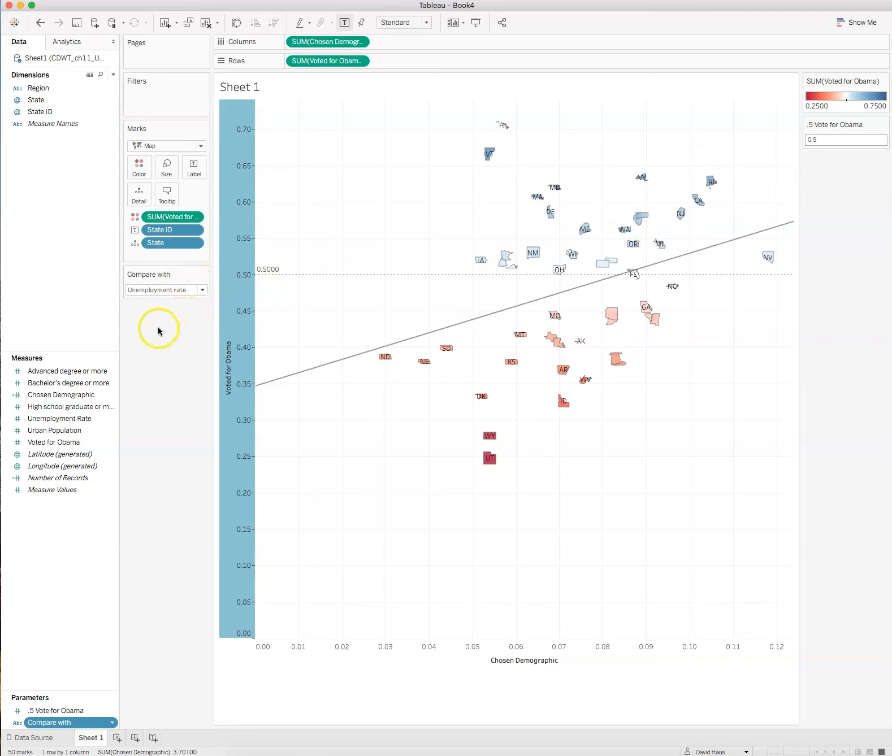
Step: Switch Compare with in turn to Urban population, High school graduate or more, Bachelor's degree or more, and Advanced degreee or more
click(202, 290)
click(183, 310)
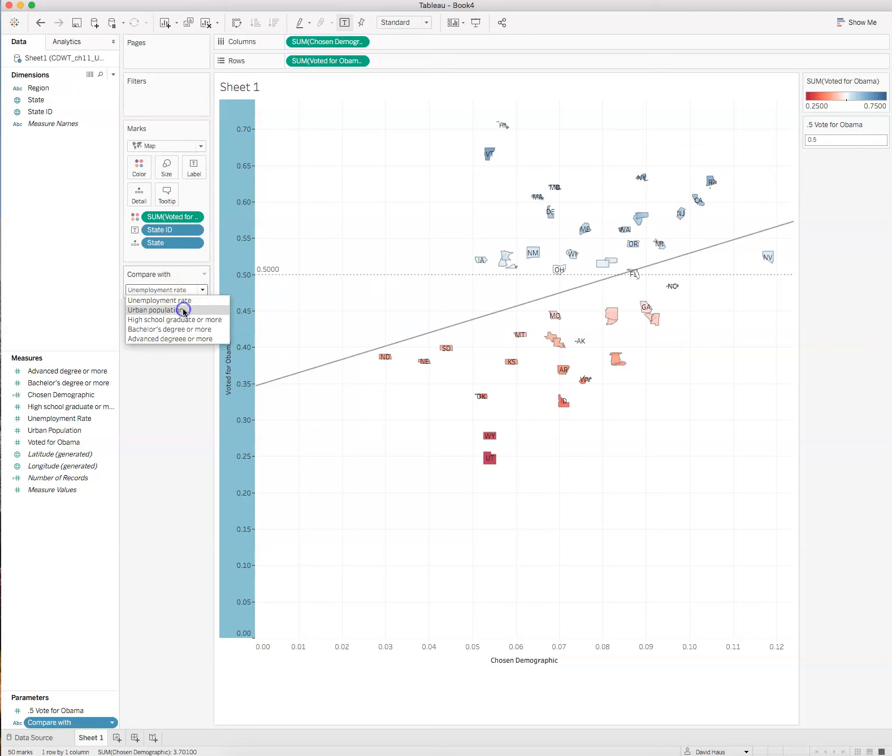
click(199, 290)
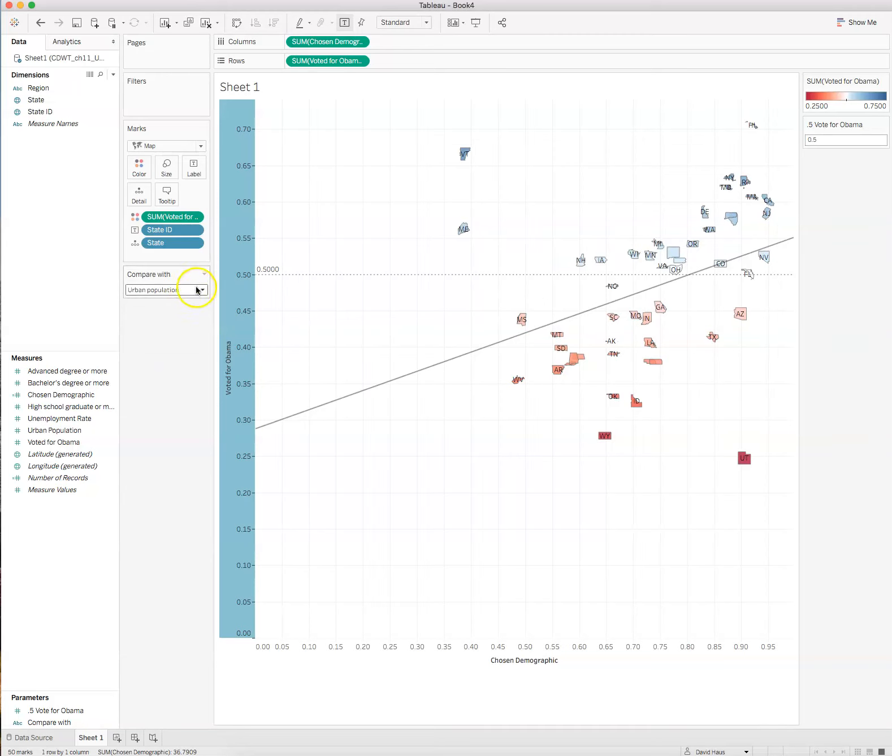
click(188, 320)
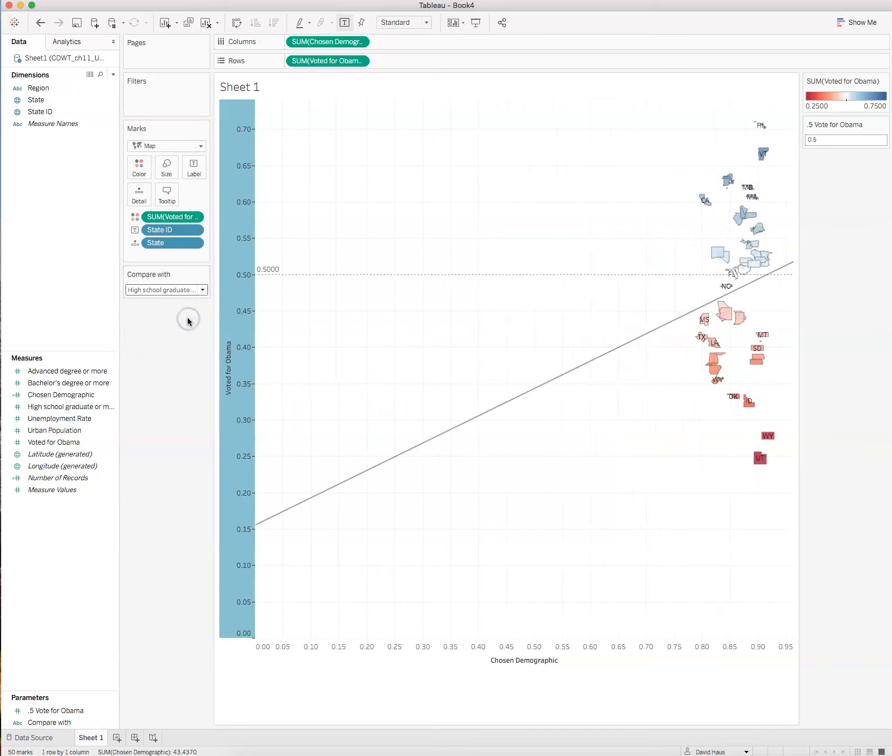
click(200, 290)
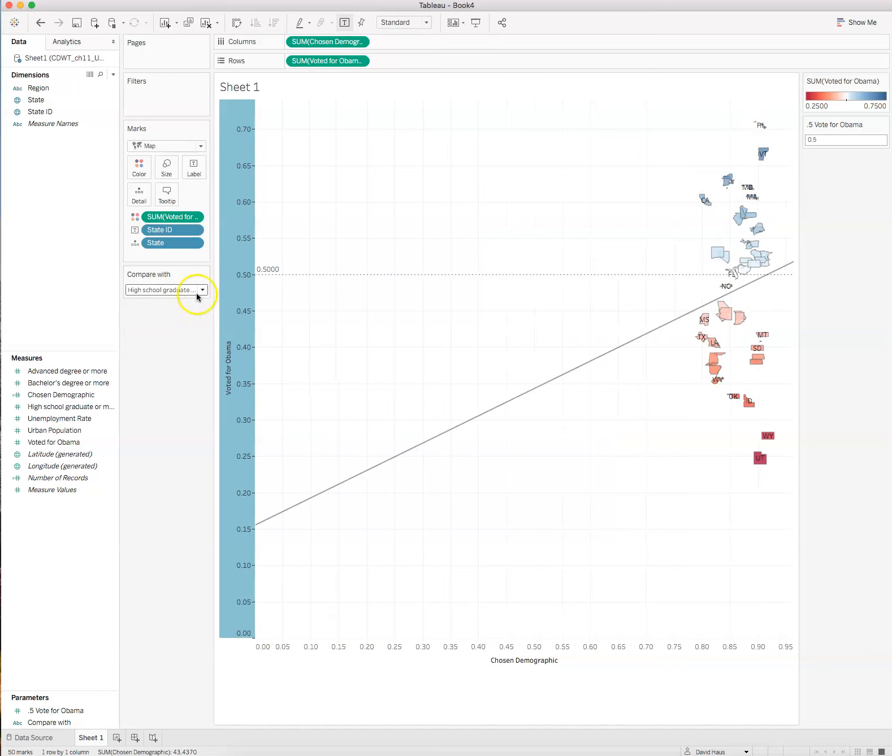
click(181, 328)
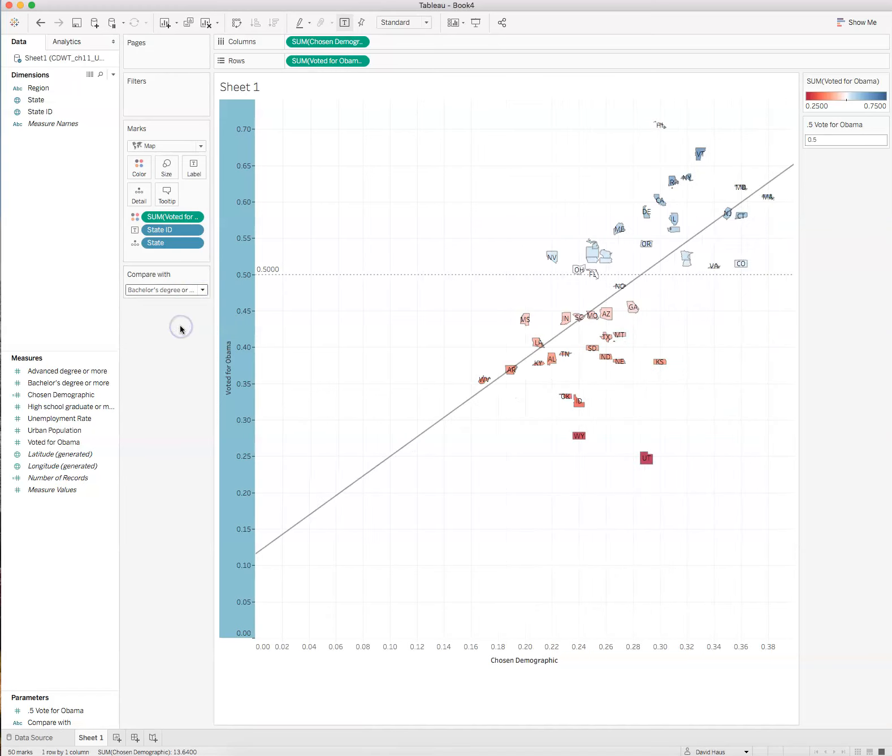
click(202, 290)
click(187, 339)
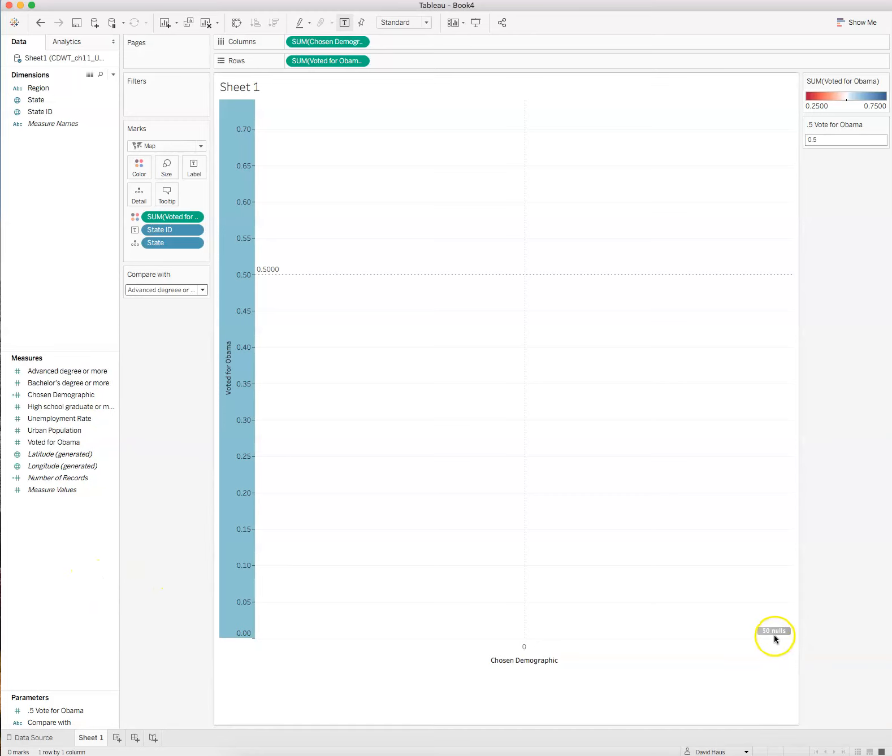
mouse_move(773, 633)
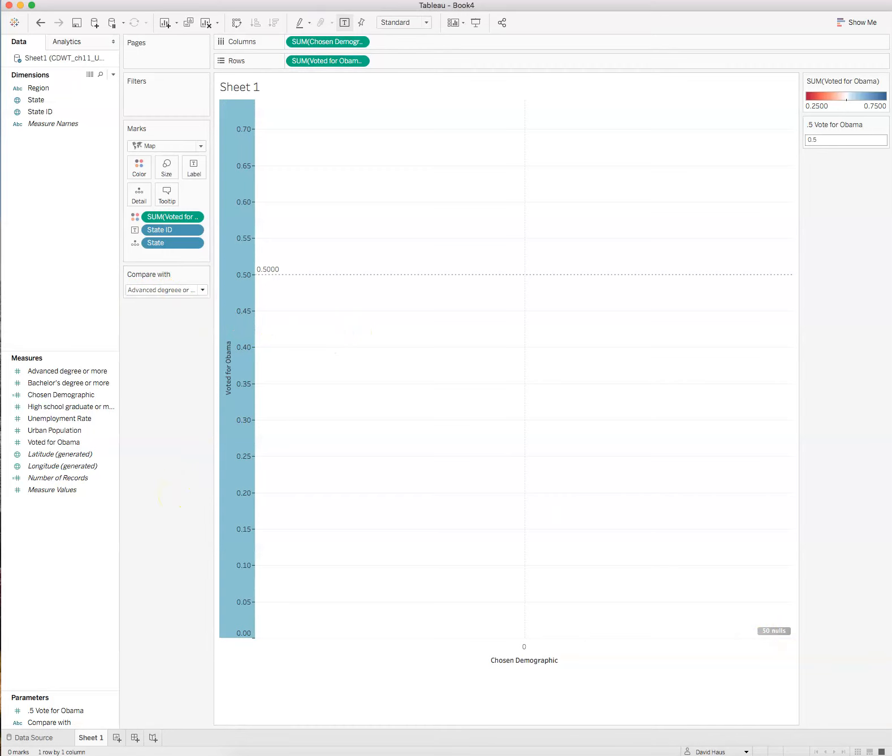
Step: Review the Chosen Demographic calculated field's CASE formula for how it spells the advanced degree option, leaving it unedited
click(262, 1)
mouse_move(284, 215)
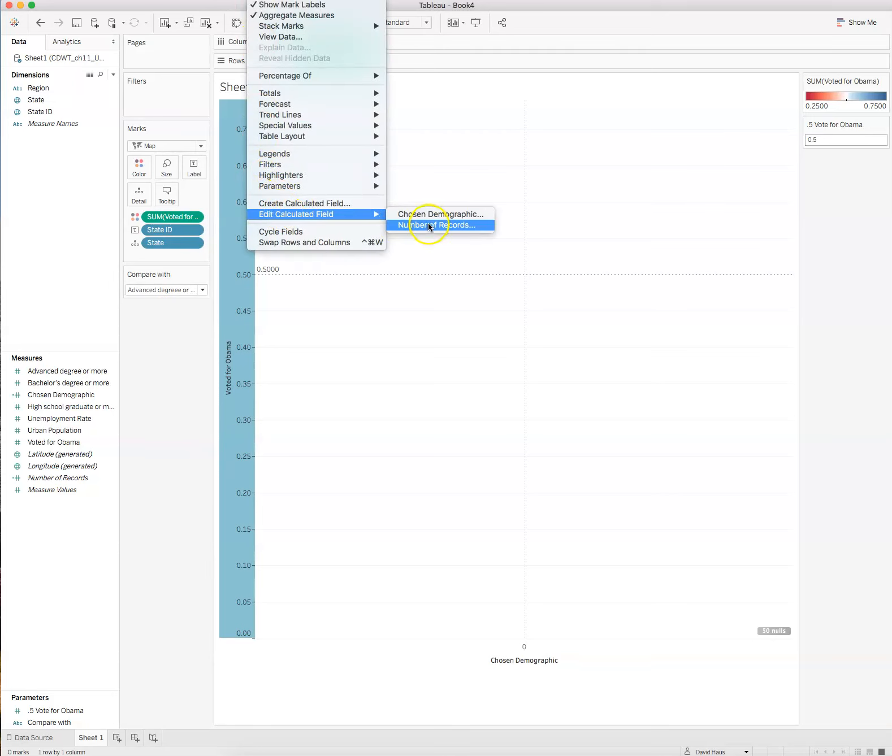
click(459, 214)
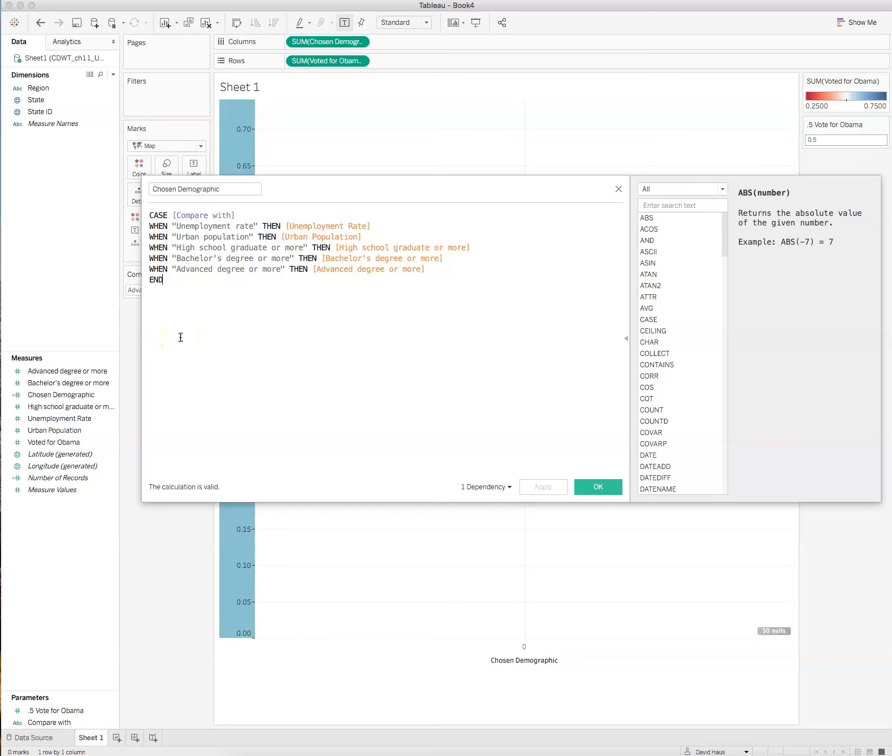
click(619, 190)
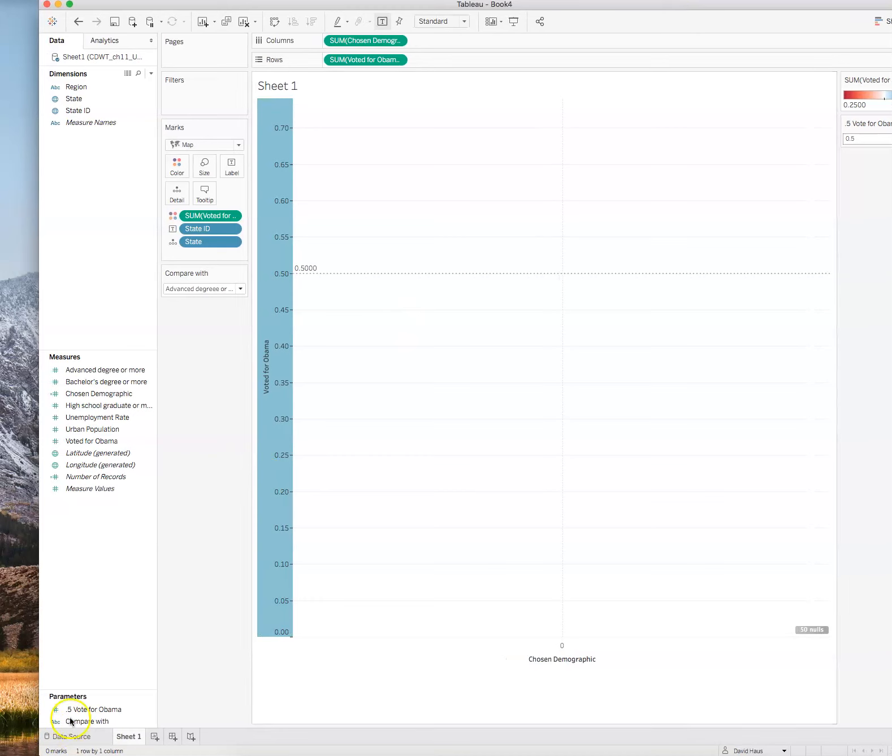
Step: Correct the last list value of the Compare with parameter to "Advanced degree or more" and accept the parameter settings
click(121, 720)
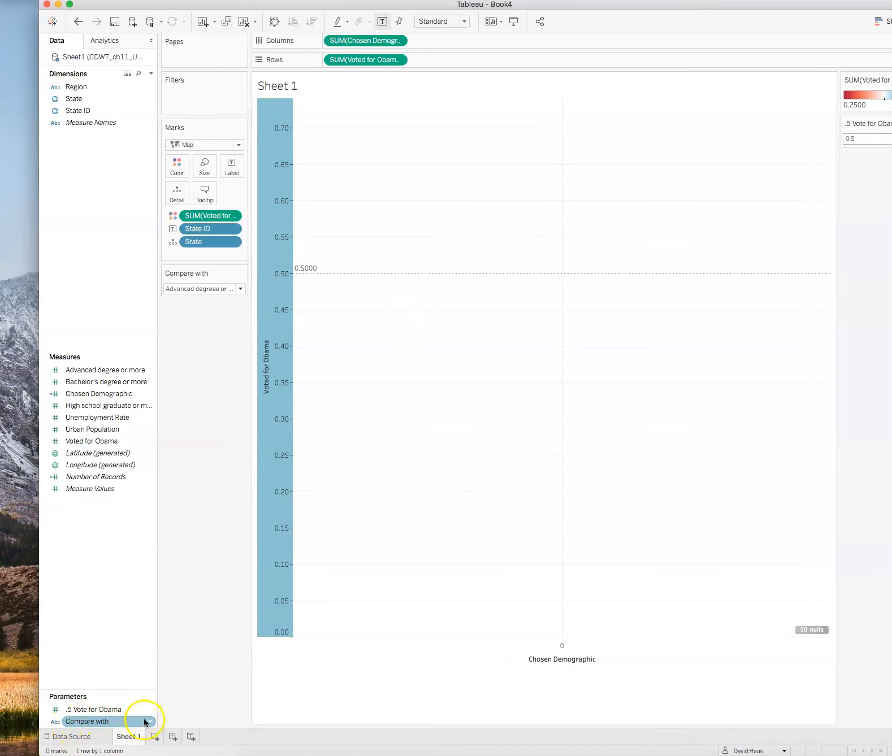
click(148, 722)
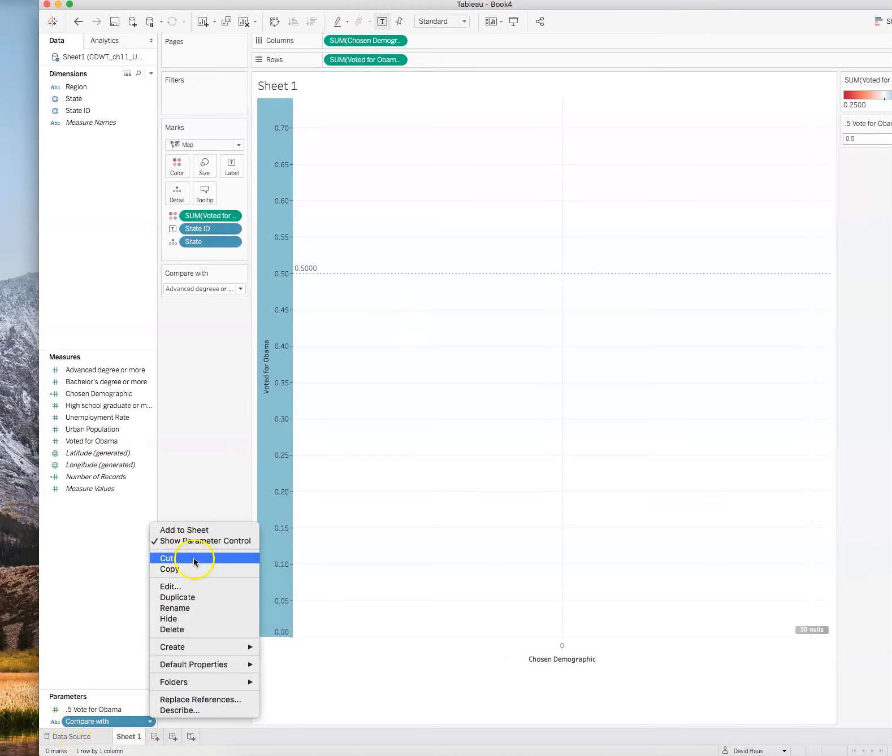
click(194, 586)
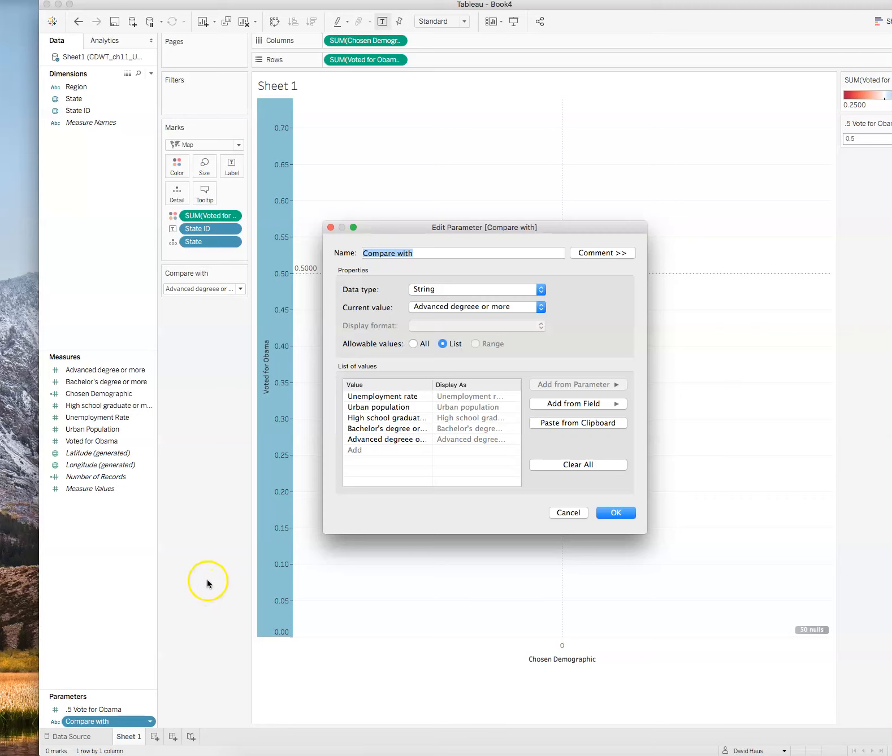
click(415, 440)
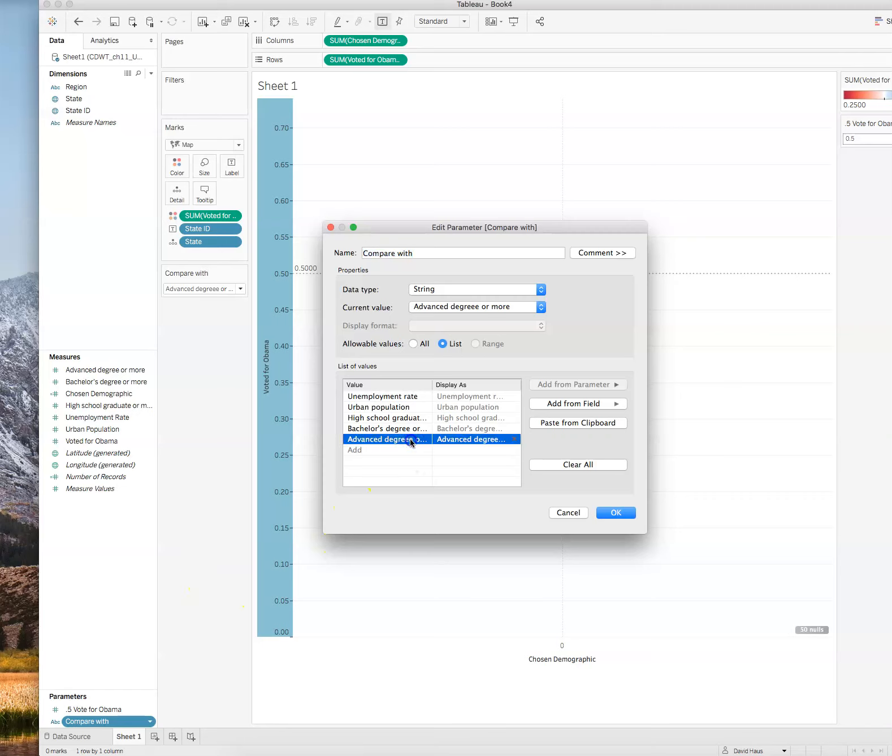
click(411, 444)
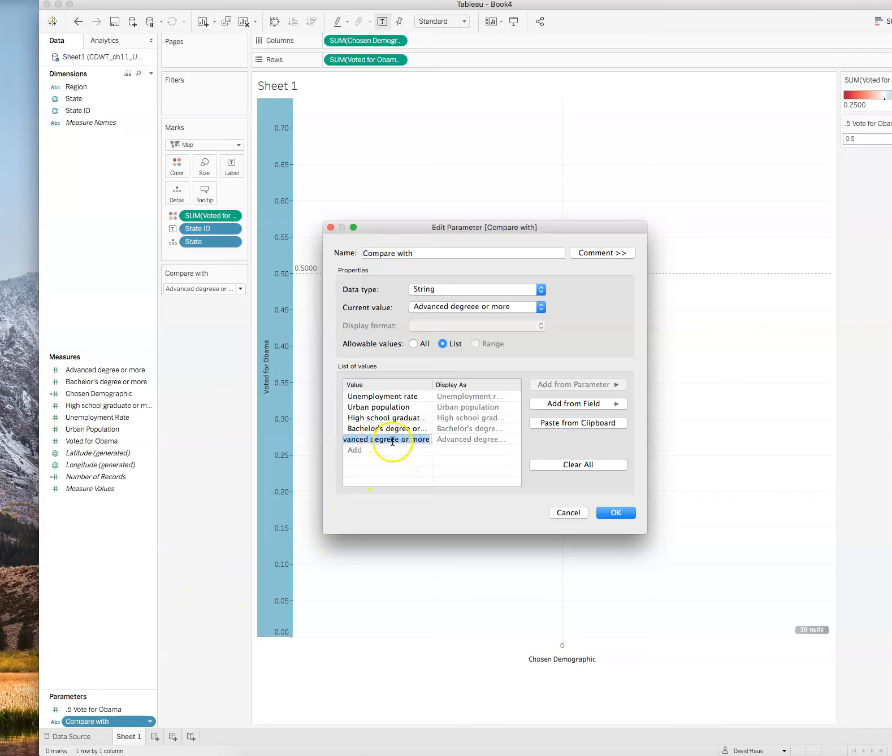
click(399, 443)
key(BackSpace)
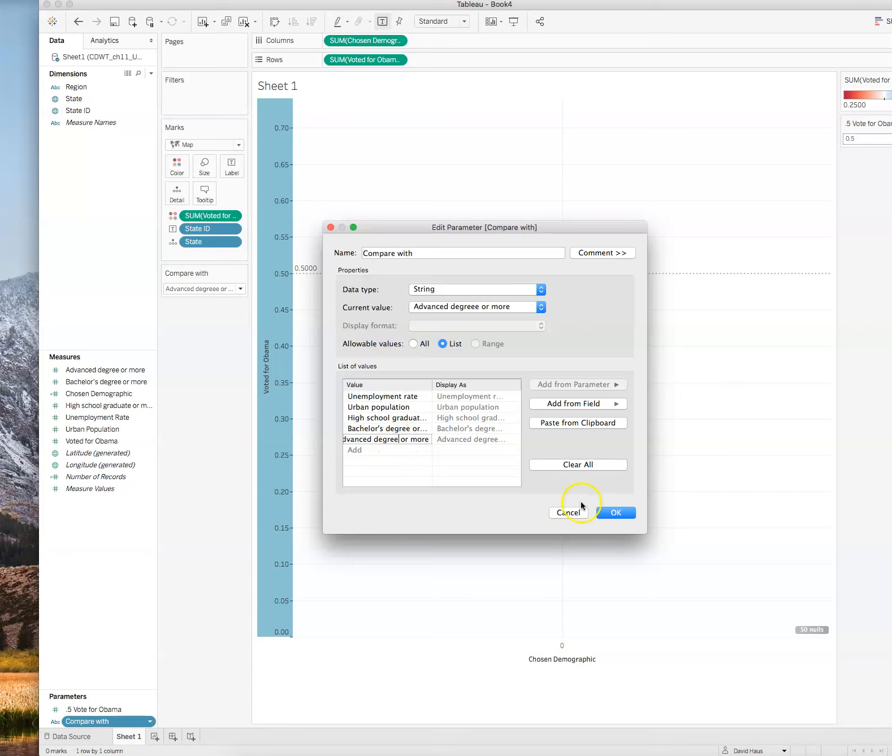
click(446, 484)
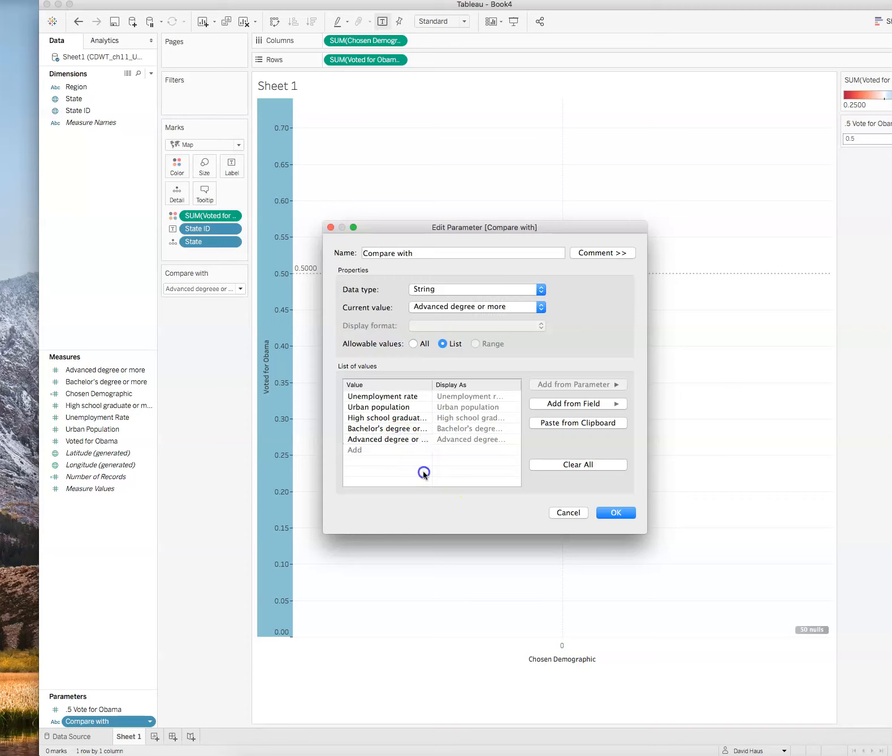
click(616, 513)
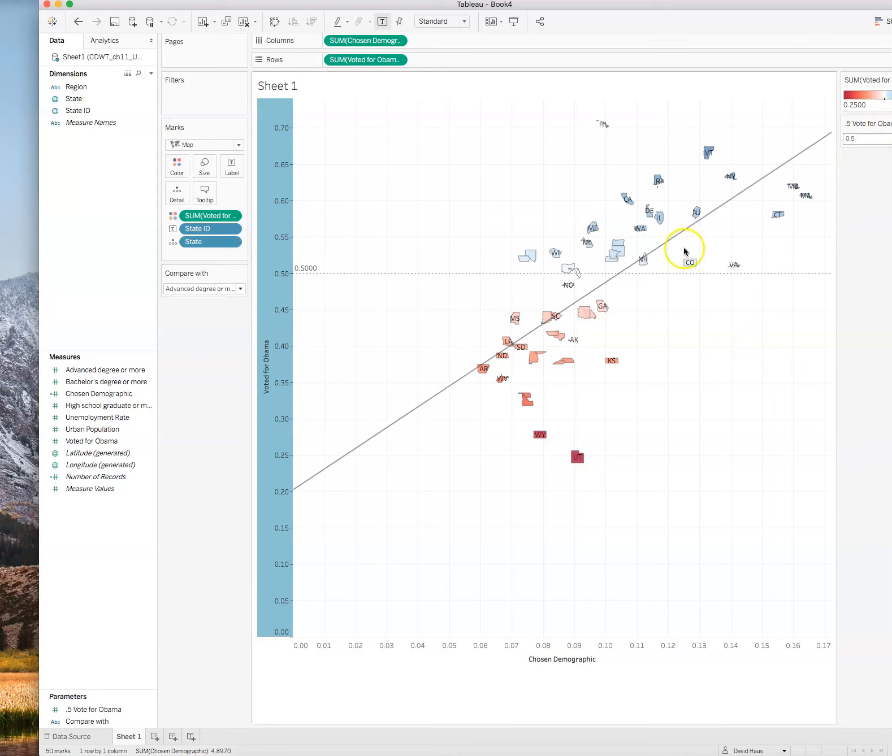
Step: Set Compare with to Unemployment rate and read the trend line's full model description in an enlarged window, closing it when done
click(239, 289)
click(230, 301)
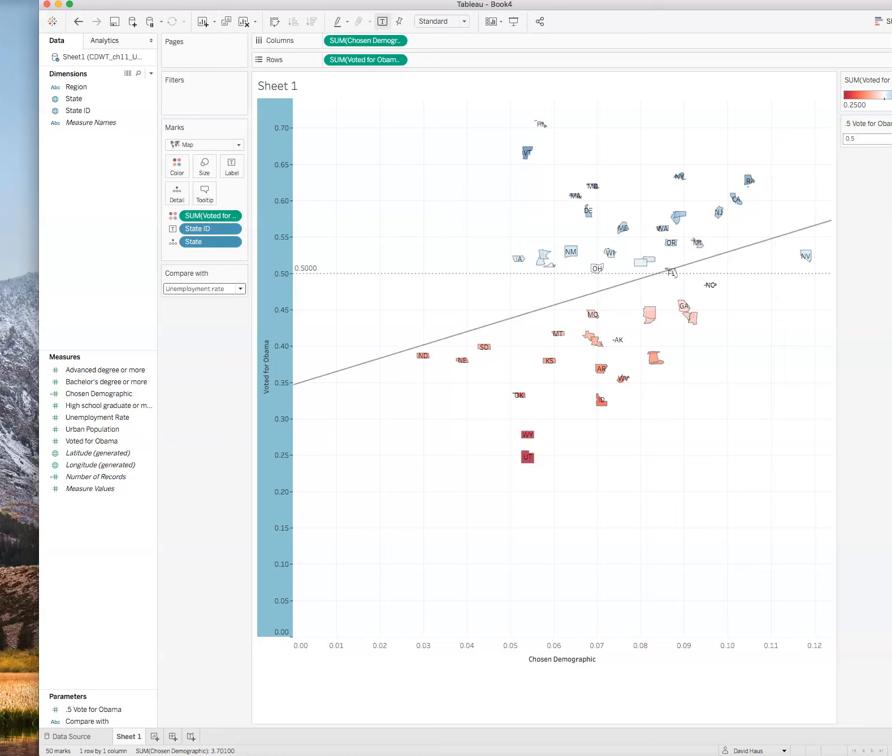
mouse_move(504, 324)
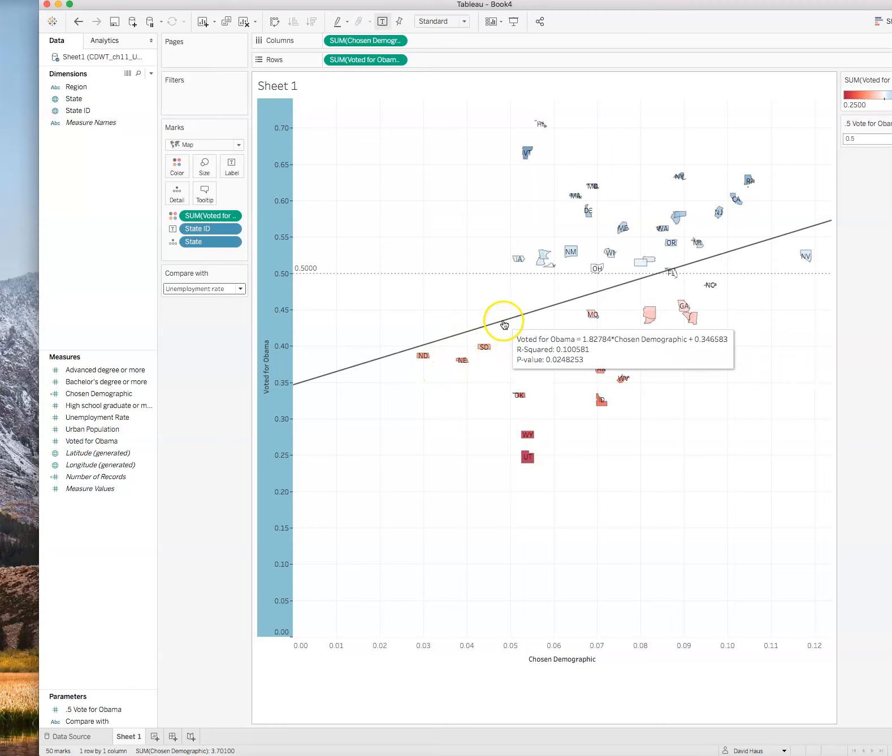
right_click(504, 324)
click(557, 376)
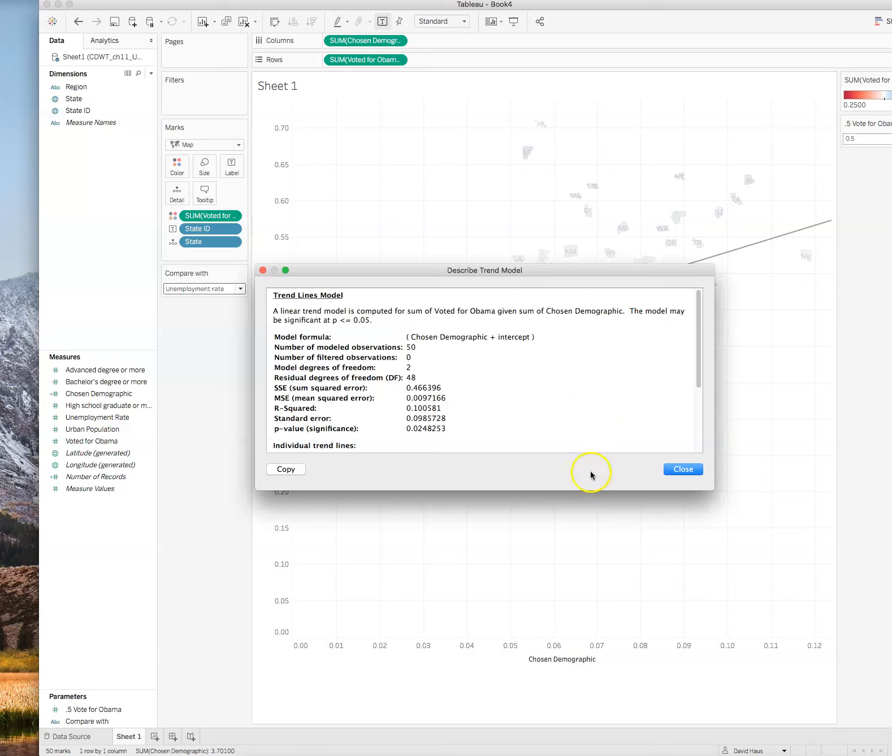
drag(713, 489, 879, 600)
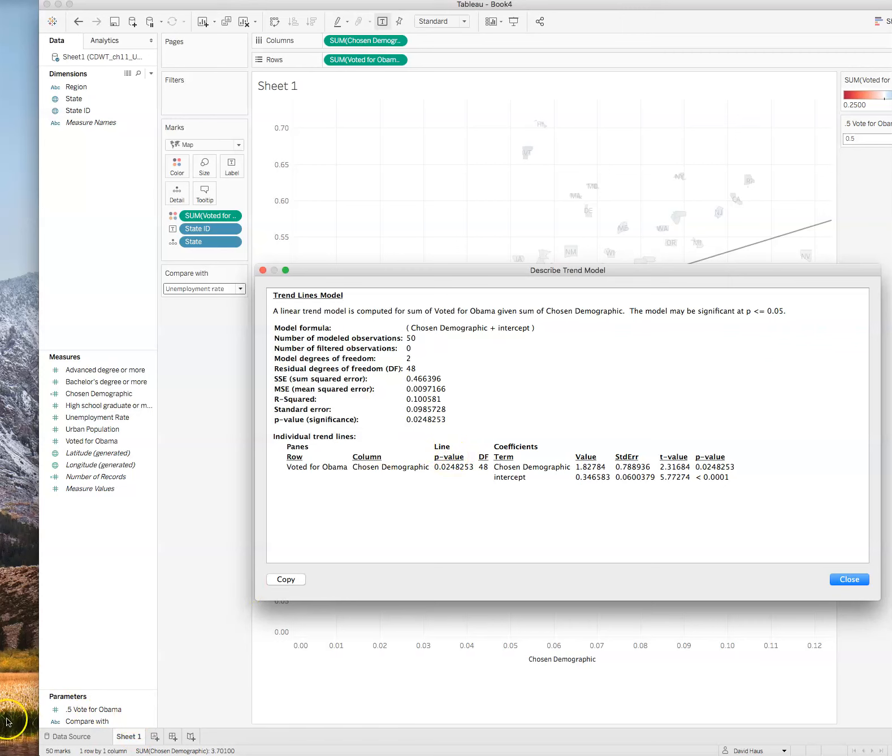
drag(687, 7, 658, 7)
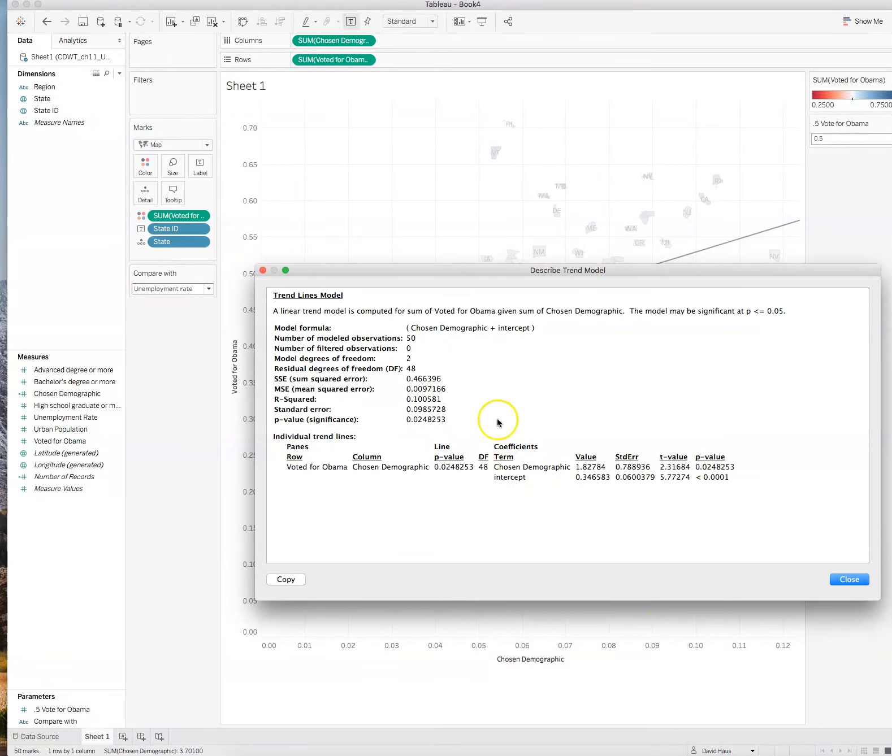
click(849, 579)
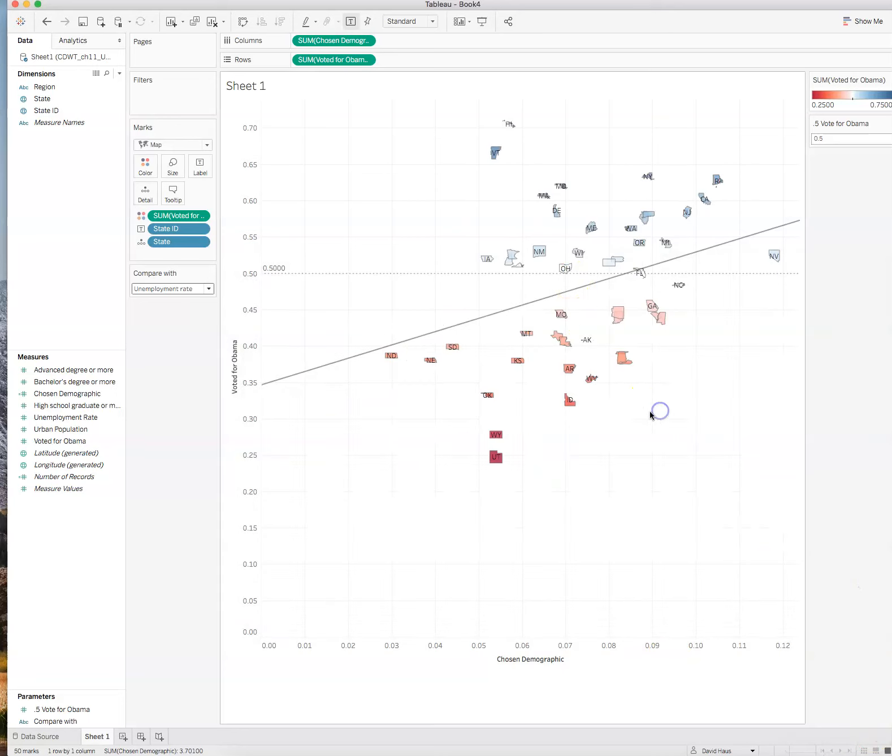